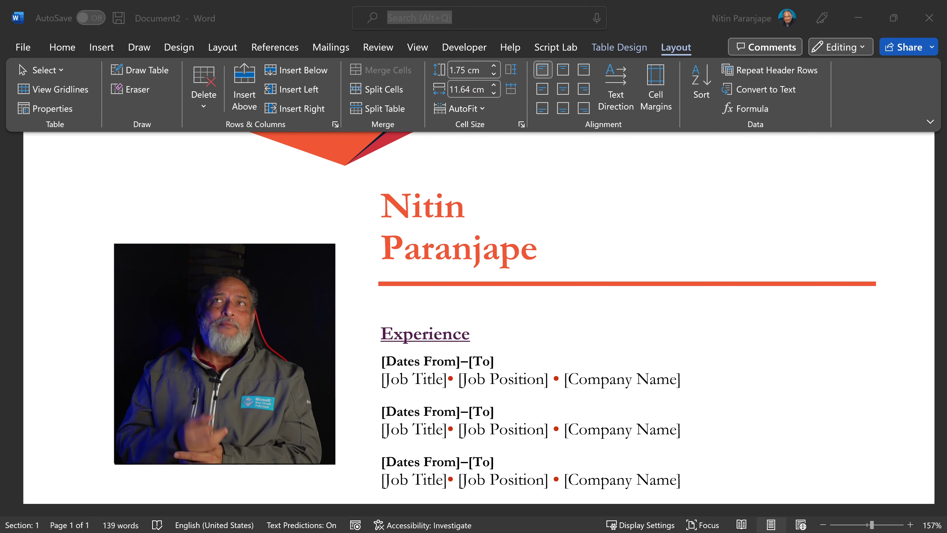
Step: Crop the resume photo to an Oval shape with Crop to Shape
{"action": "left_click", "coordinate": [225, 354]}
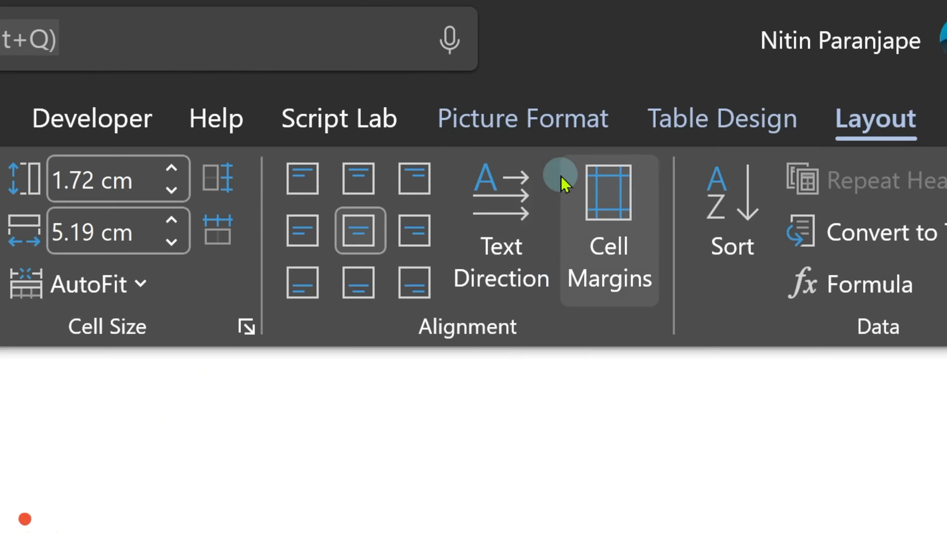
{"action": "left_click", "coordinate": [642, 48]}
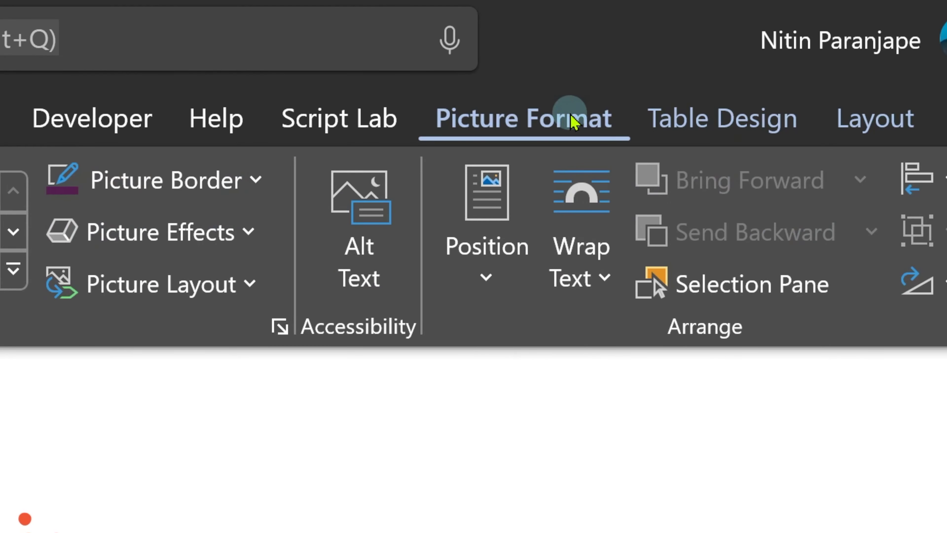
{"action": "left_click", "coordinate": [598, 250]}
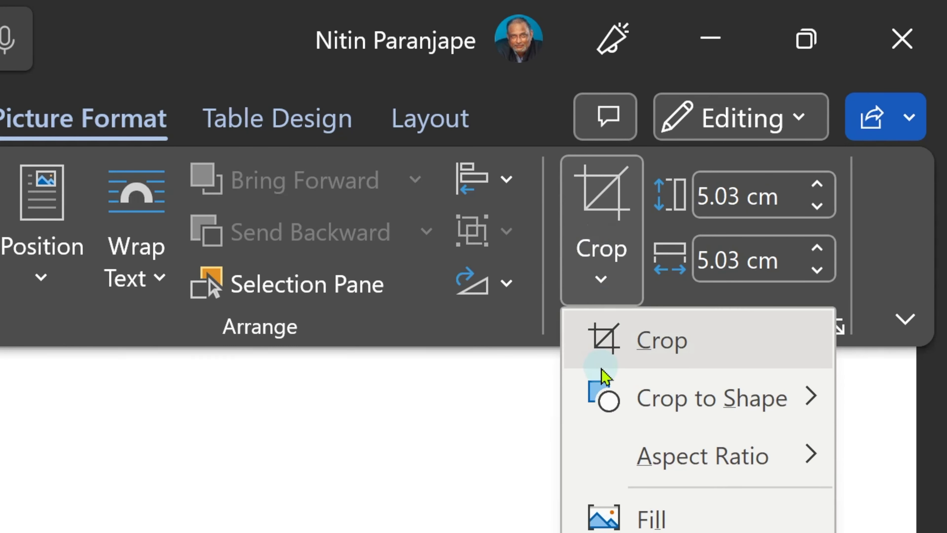
{"action": "mouse_move", "coordinate": [603, 396]}
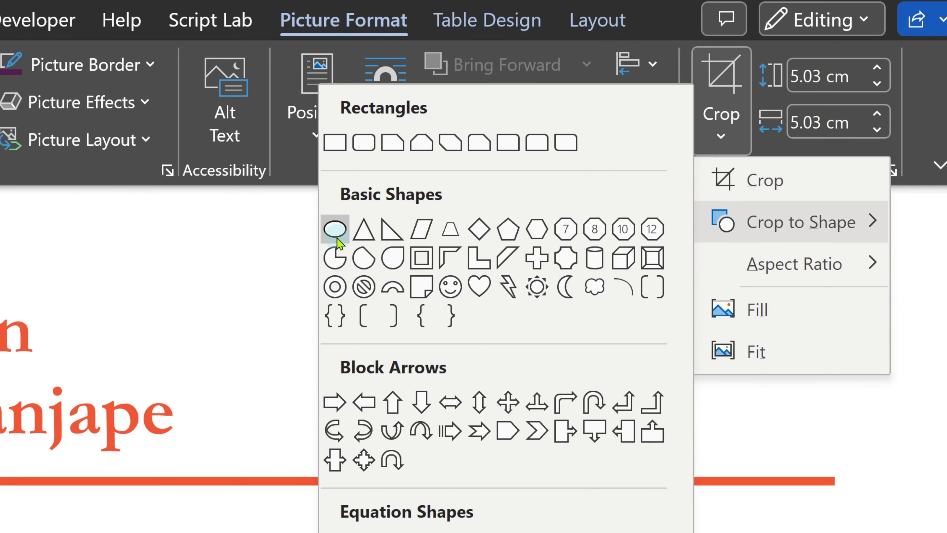
{"action": "left_click", "coordinate": [128, 366]}
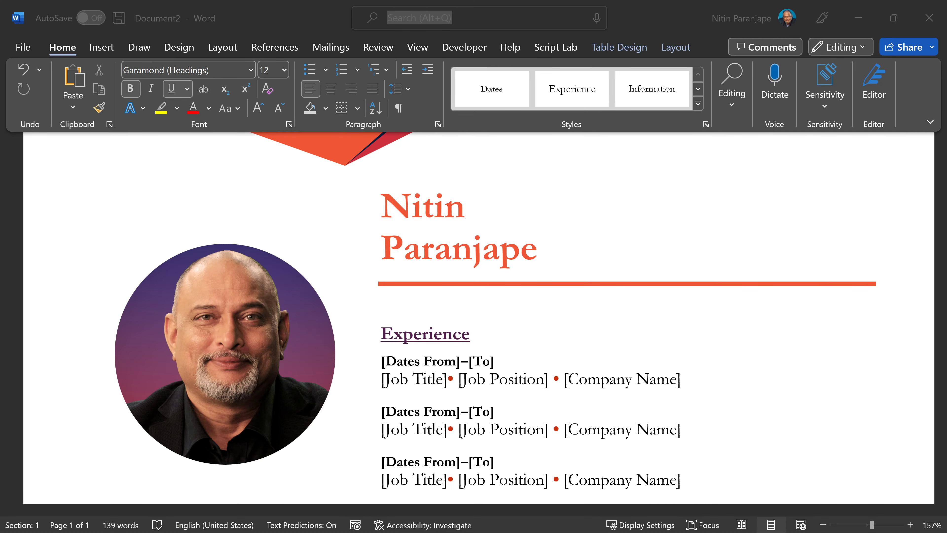
Step: Browse the picture styles, then apply an Inside: Center shadow effect to the photo
{"action": "left_click", "coordinate": [197, 288]}
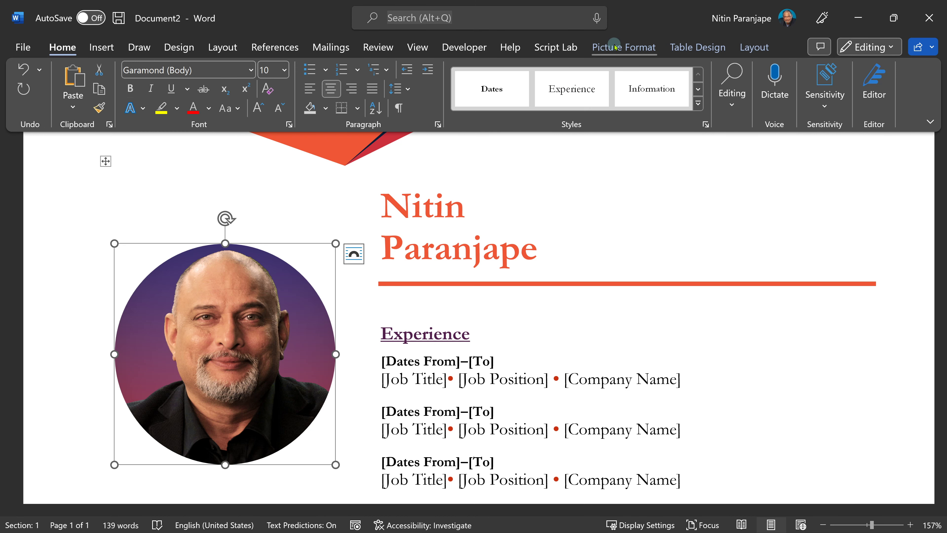
{"action": "left_click", "coordinate": [624, 47]}
{"action": "left_click", "coordinate": [435, 104]}
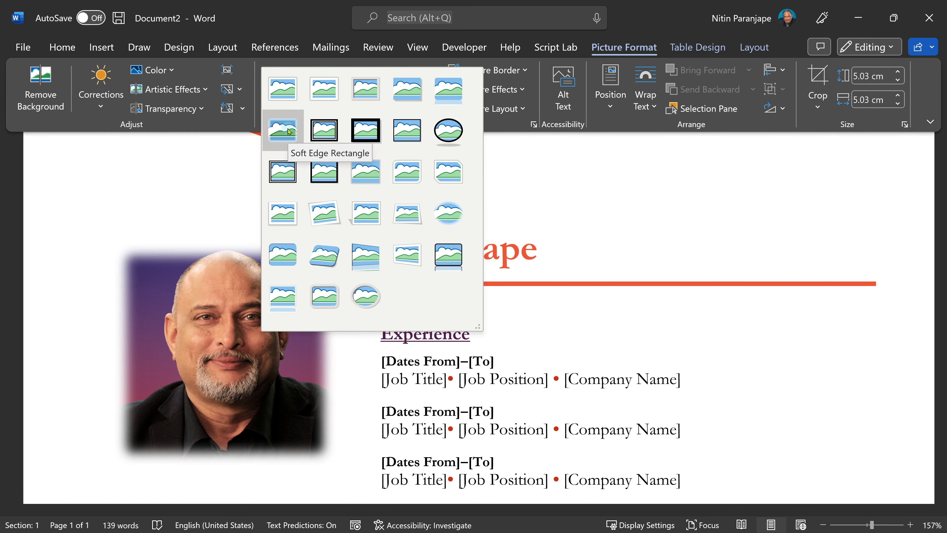
{"action": "key", "text": "Escape"}
{"action": "left_click", "coordinate": [488, 89]}
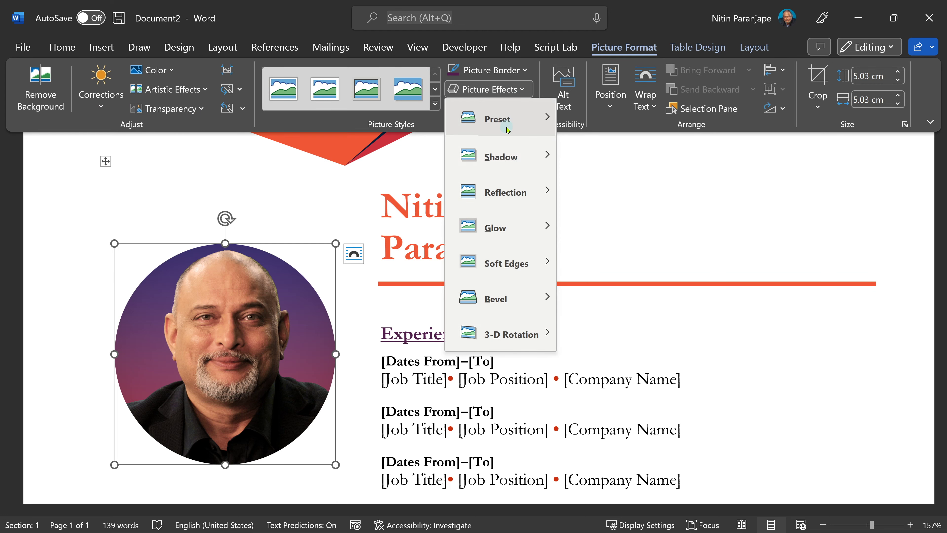
{"action": "mouse_move", "coordinate": [512, 156]}
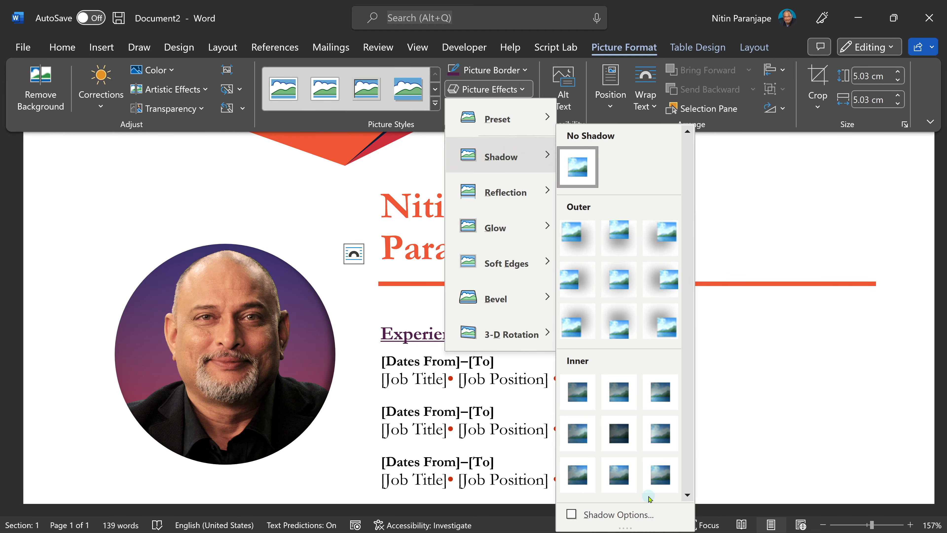
{"action": "left_click", "coordinate": [631, 439]}
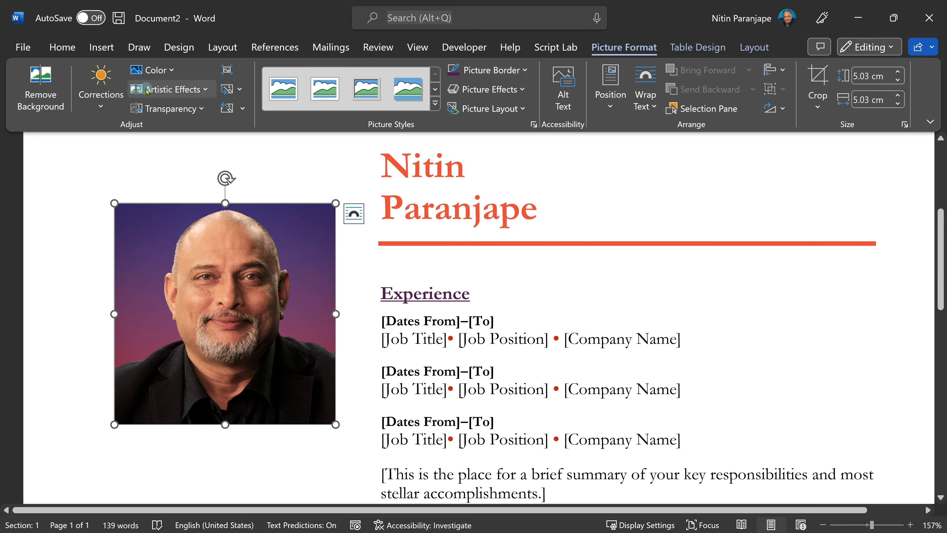
Step: Preview the photo's Corrections and Color galleries without applying anything
{"action": "left_click", "coordinate": [112, 91]}
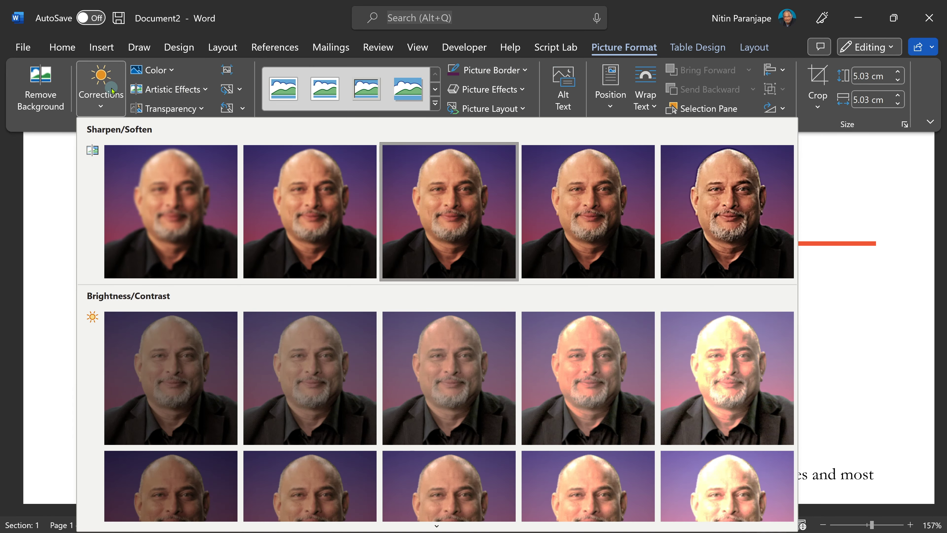
{"action": "scroll", "coordinate": [110, 147], "scroll_direction": "down", "scroll_amount": 5}
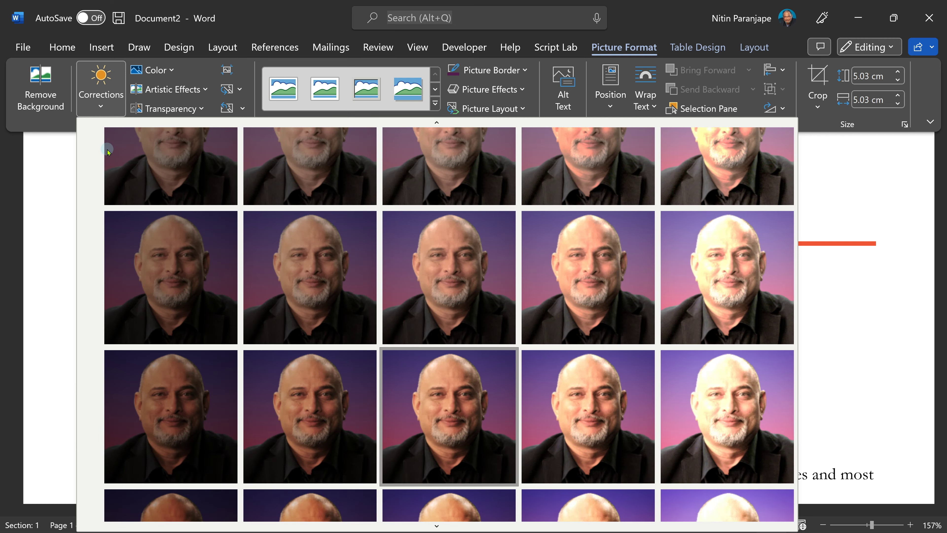
{"action": "left_click", "coordinate": [170, 68]}
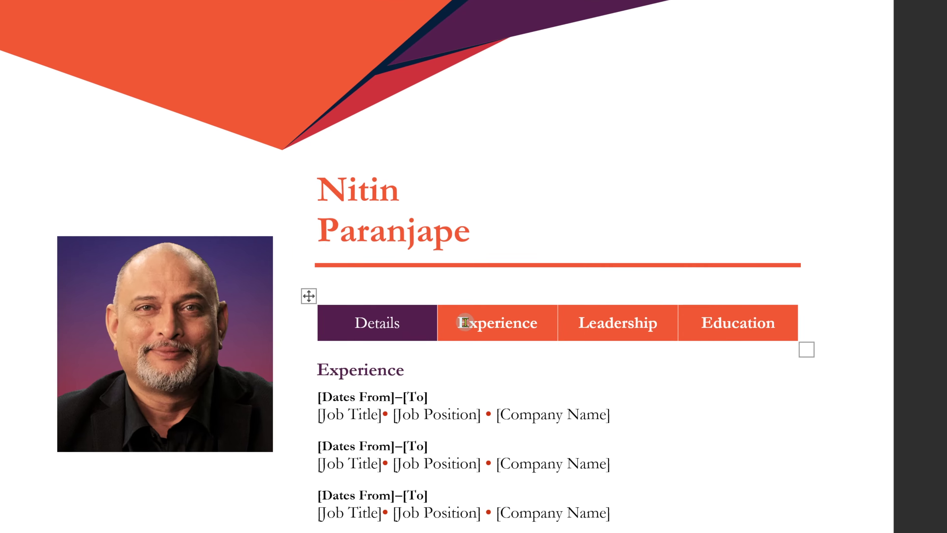
Step: Hyperlink the Experience tab text to the Detailed Experience heading in this document
{"action": "double_click", "coordinate": [491, 364]}
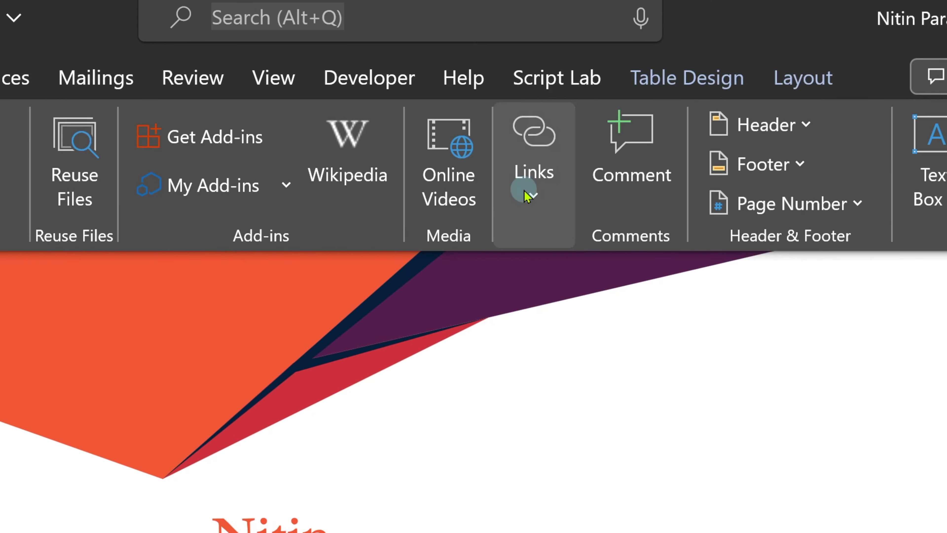
{"action": "left_click", "coordinate": [537, 138]}
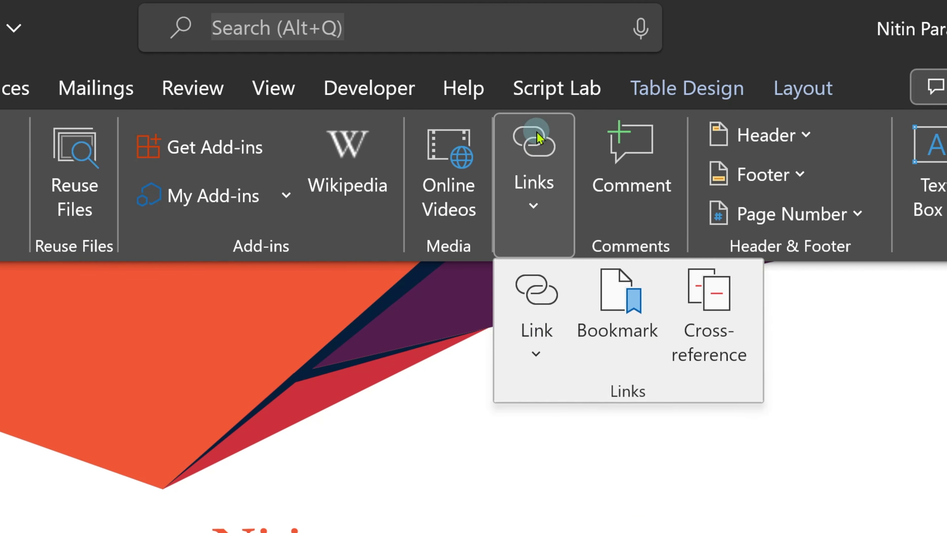
{"action": "left_click", "coordinate": [519, 304]}
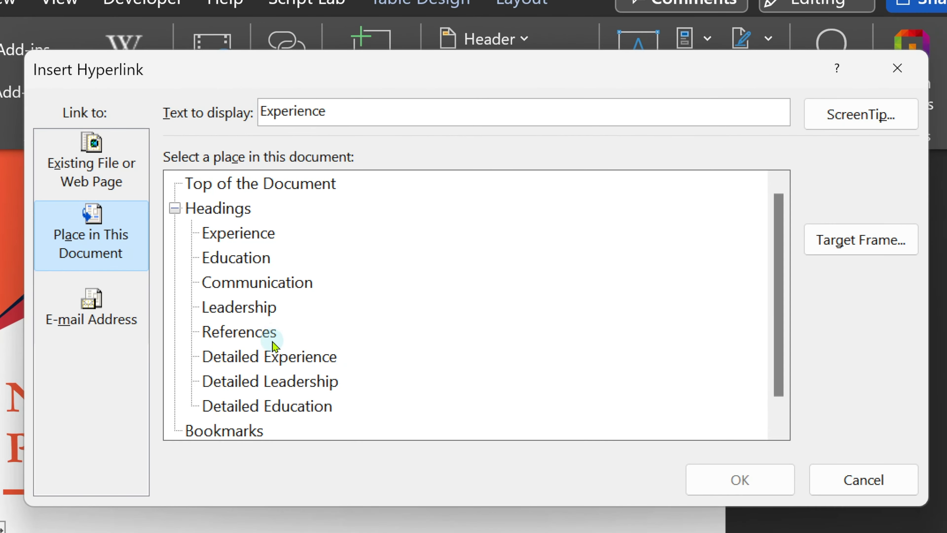
{"action": "left_click", "coordinate": [442, 458]}
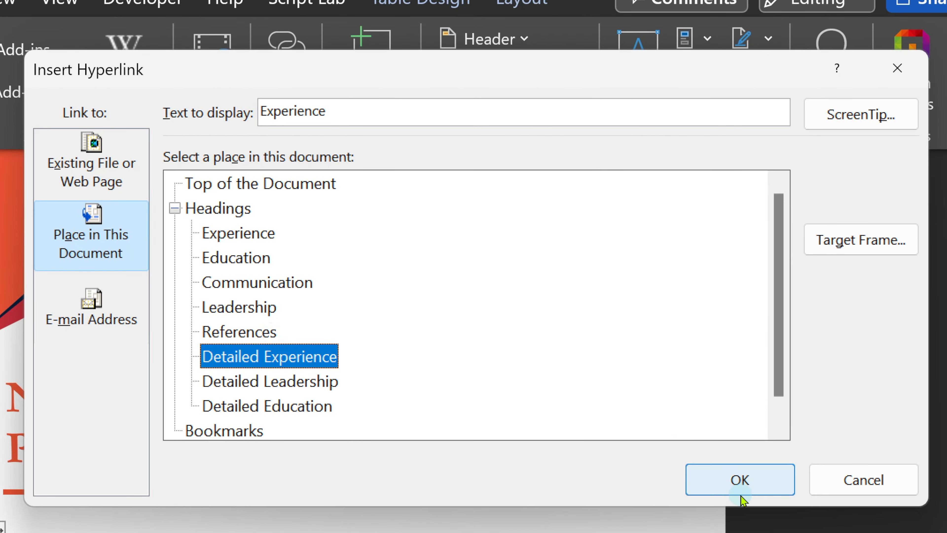
{"action": "left_click", "coordinate": [739, 487]}
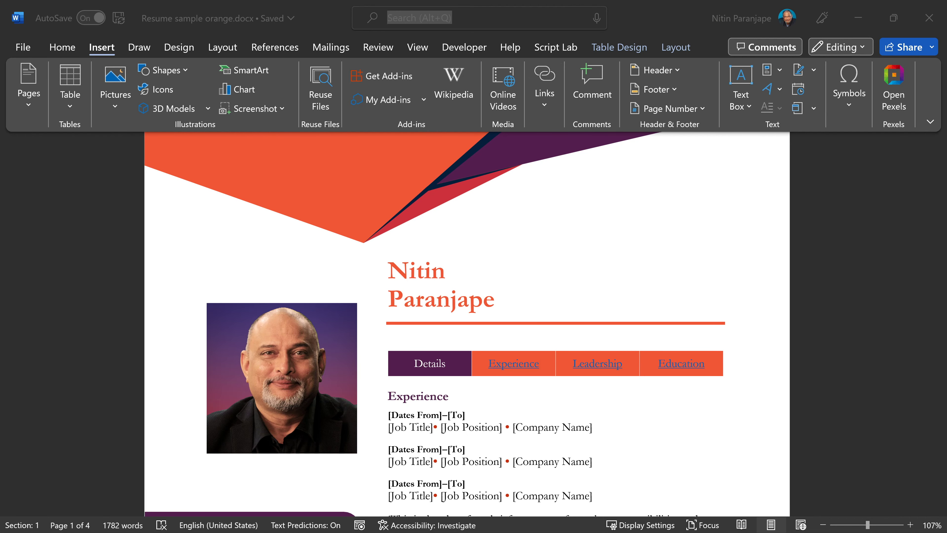
Step: Color the Experience, Leadership and Education tab text white, then follow the Experience link
{"action": "left_click", "coordinate": [483, 366]}
{"action": "left_click_drag", "start_coordinate": [533, 367], "coordinate": [672, 370]}
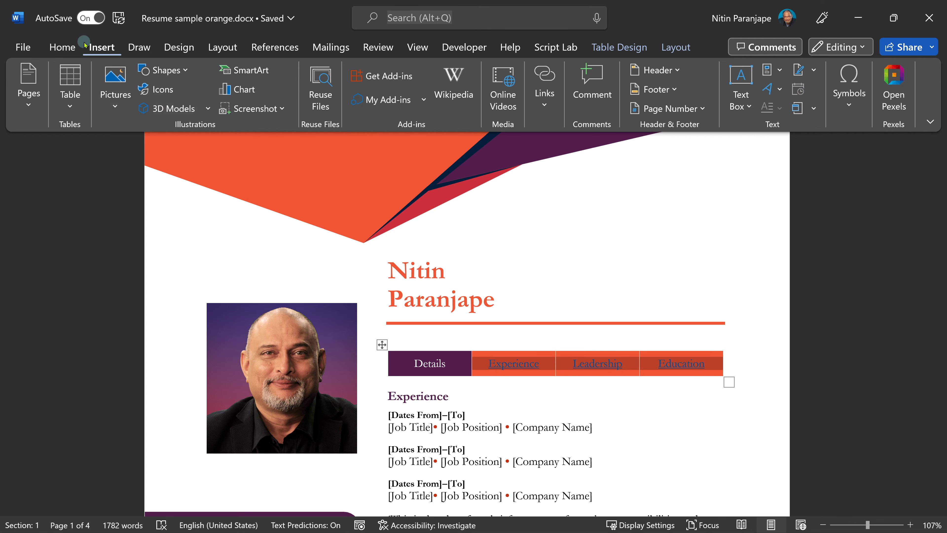
{"action": "left_click", "coordinate": [62, 46]}
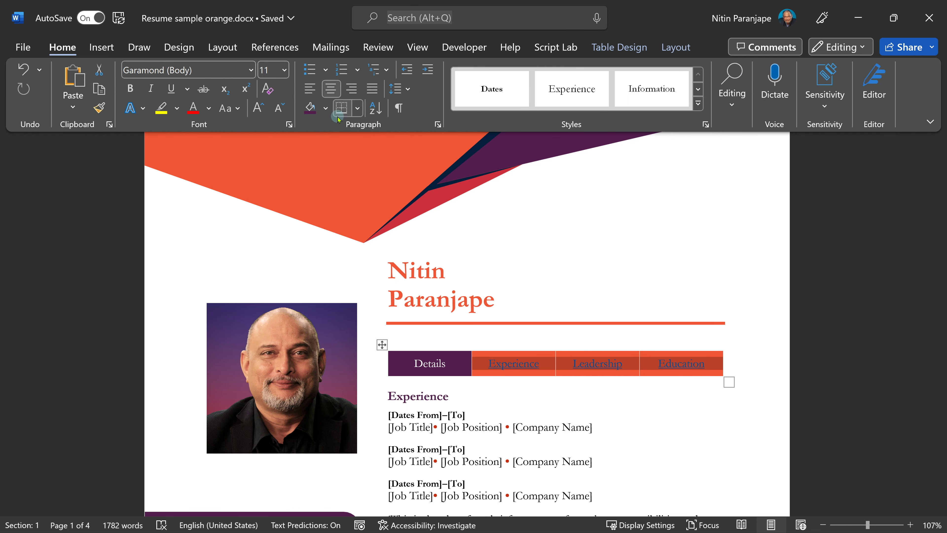
{"action": "left_click", "coordinate": [209, 109]}
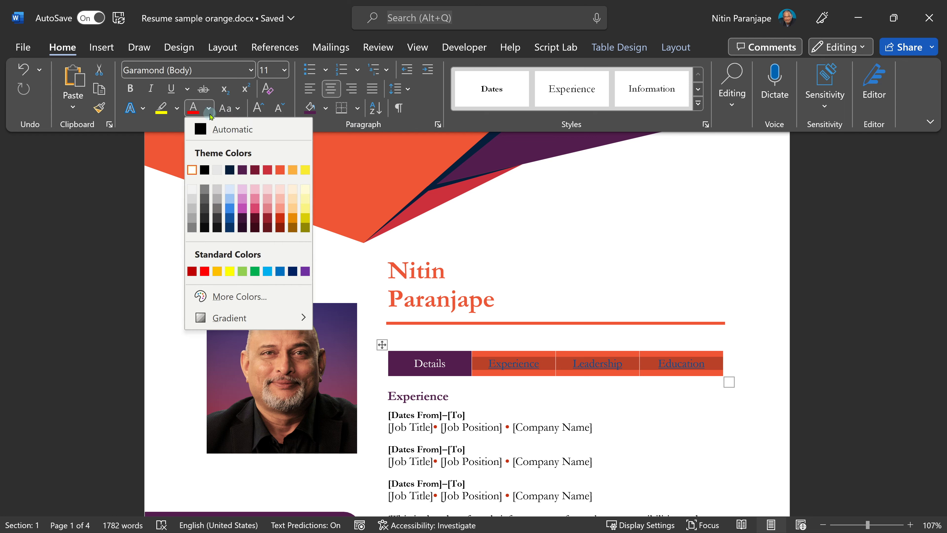
{"action": "left_click", "coordinate": [191, 170]}
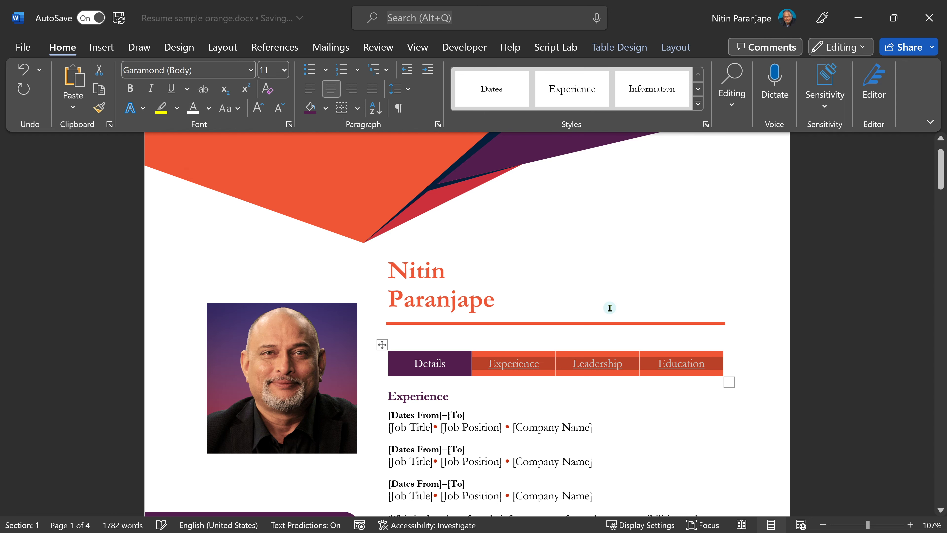
{"action": "left_click", "coordinate": [689, 400]}
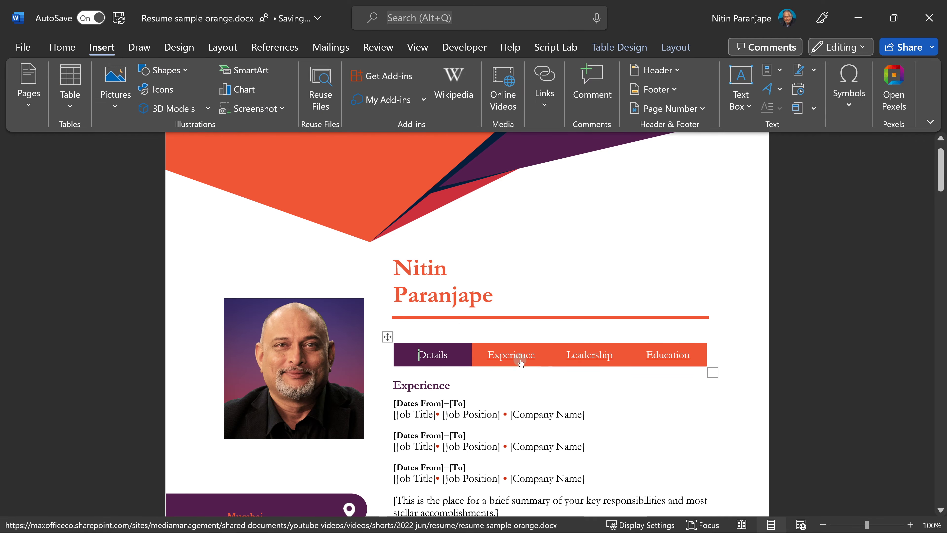
{"action": "left_click", "coordinate": [515, 359], "text": "ctrl"}
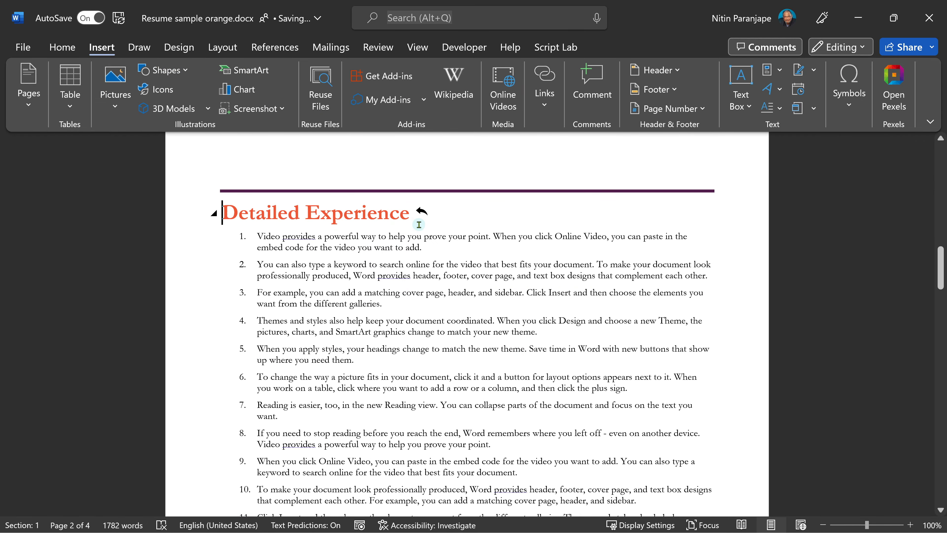
Step: Link the back-arrow icon beside the Detailed Experience heading to the Home bookmark
{"action": "left_click", "coordinate": [422, 211]}
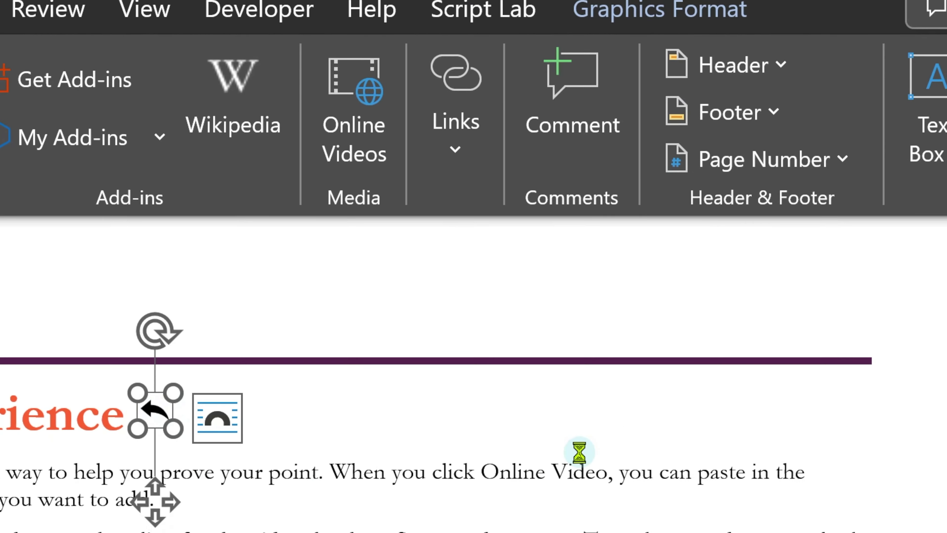
{"action": "key", "text": "ctrl+k"}
{"action": "scroll", "coordinate": [581, 283], "scroll_direction": "down", "scroll_amount": 1}
{"action": "left_click", "coordinate": [370, 392]}
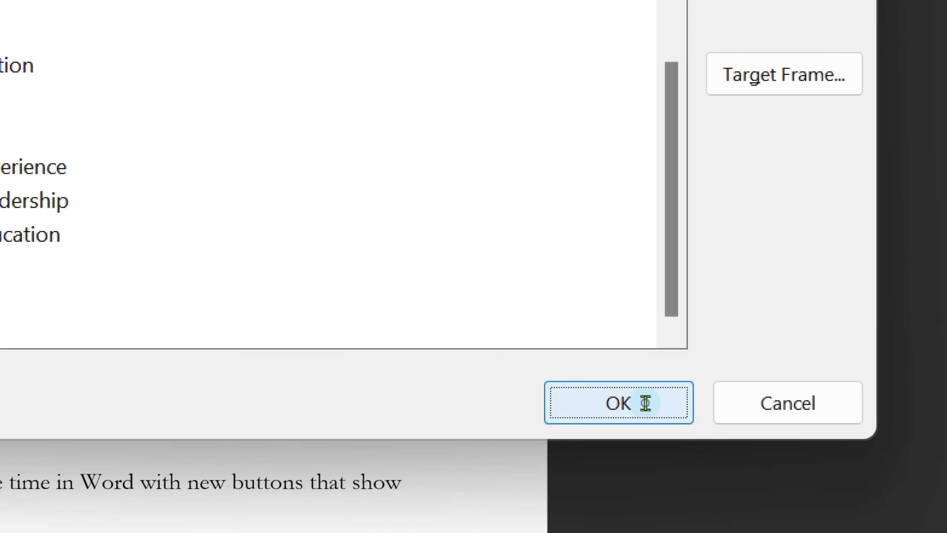
{"action": "left_click", "coordinate": [645, 402]}
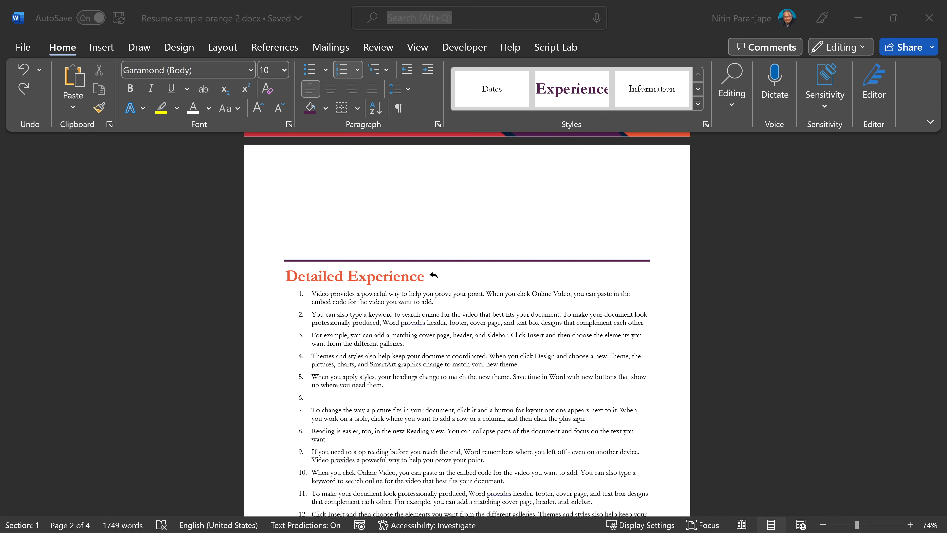
Step: Insert the white-waves stock image found by searching 'background'
{"action": "left_click", "coordinate": [300, 303]}
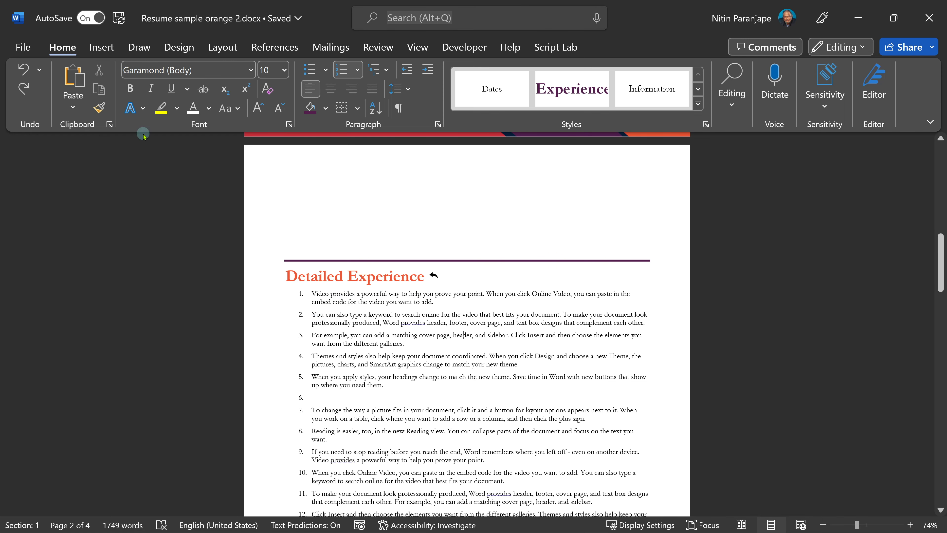
{"action": "left_click", "coordinate": [117, 53]}
{"action": "left_click", "coordinate": [114, 86]}
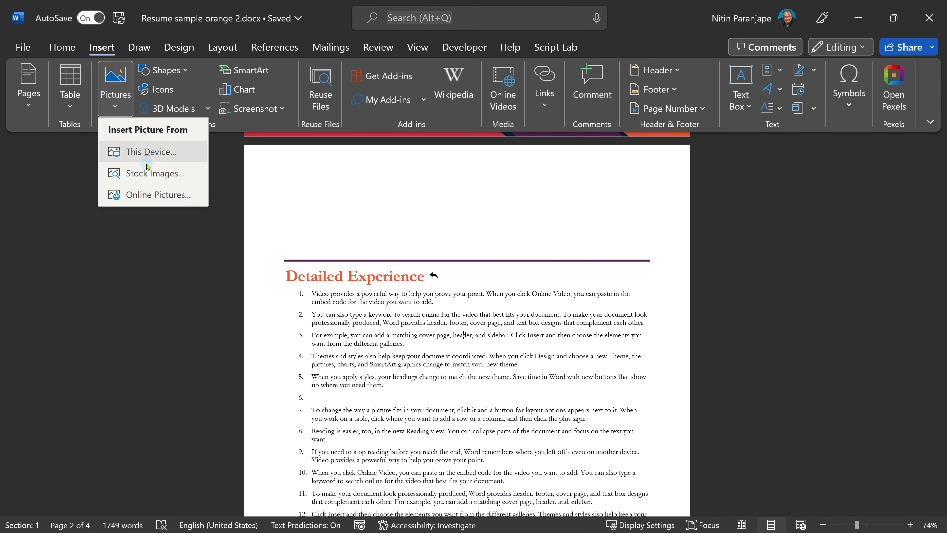
{"action": "left_click", "coordinate": [187, 175]}
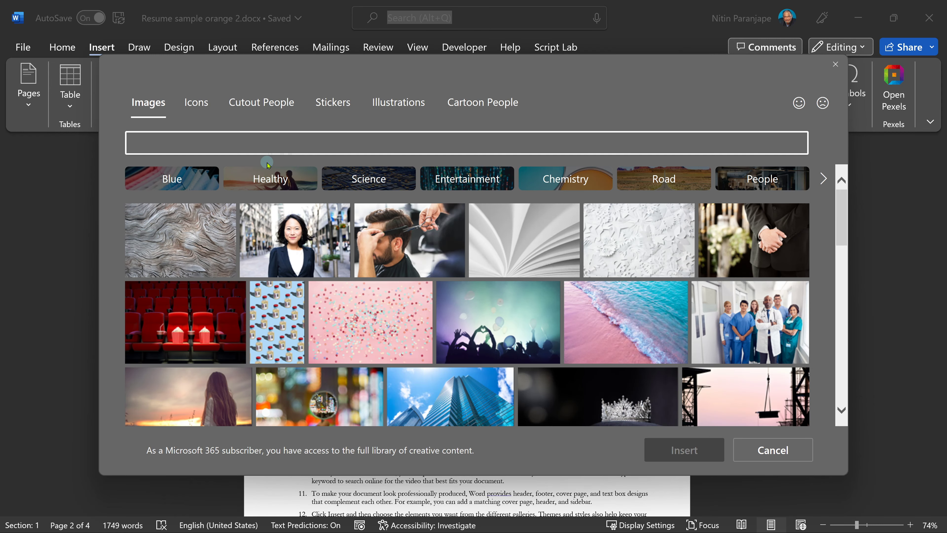
{"action": "type", "text": "backgrou"}
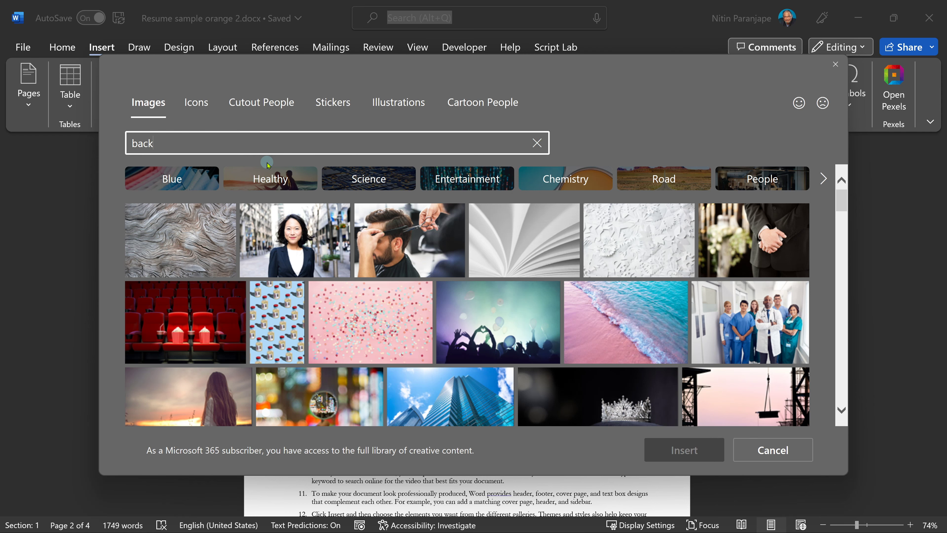
{"action": "type", "text": "nd"}
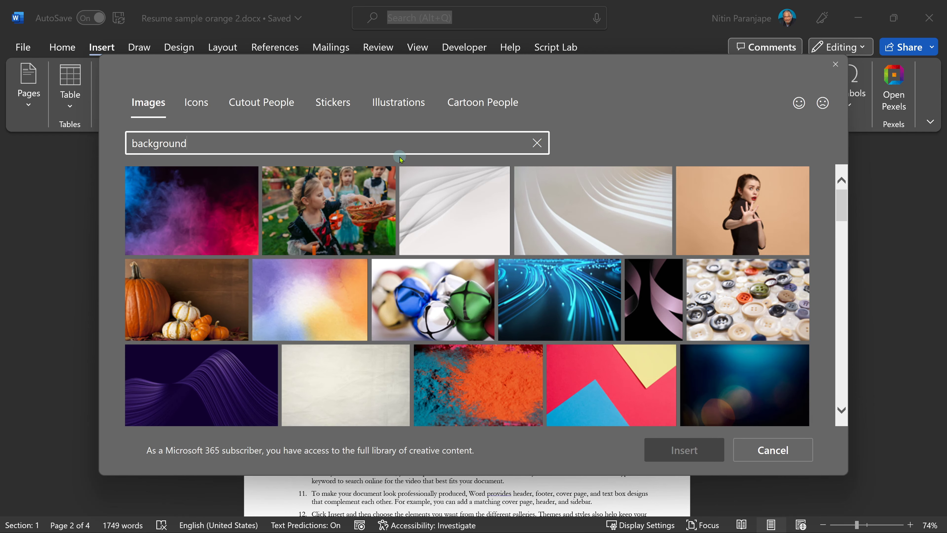
{"action": "left_click", "coordinate": [499, 177]}
{"action": "left_click", "coordinate": [685, 450]}
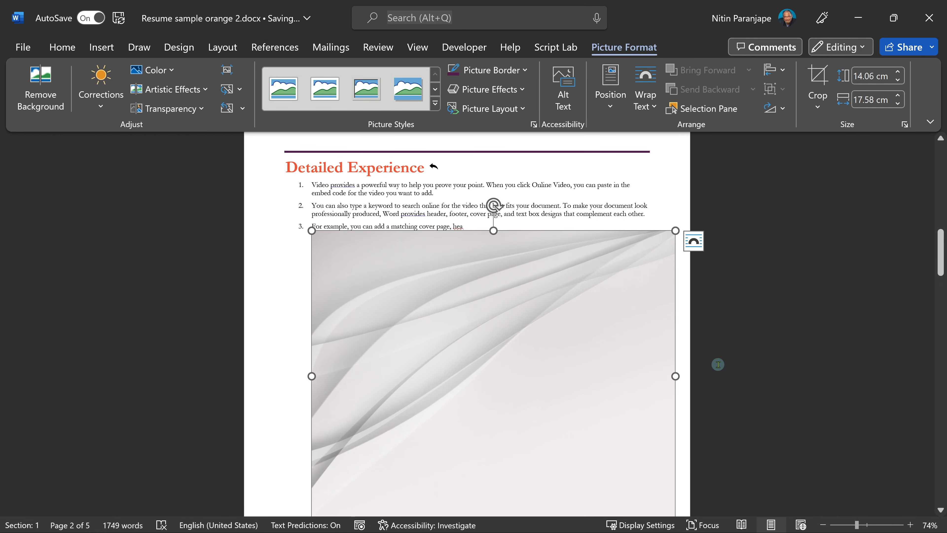
Step: Set the waves picture's text wrapping to Behind Text
{"action": "left_click", "coordinate": [695, 241]}
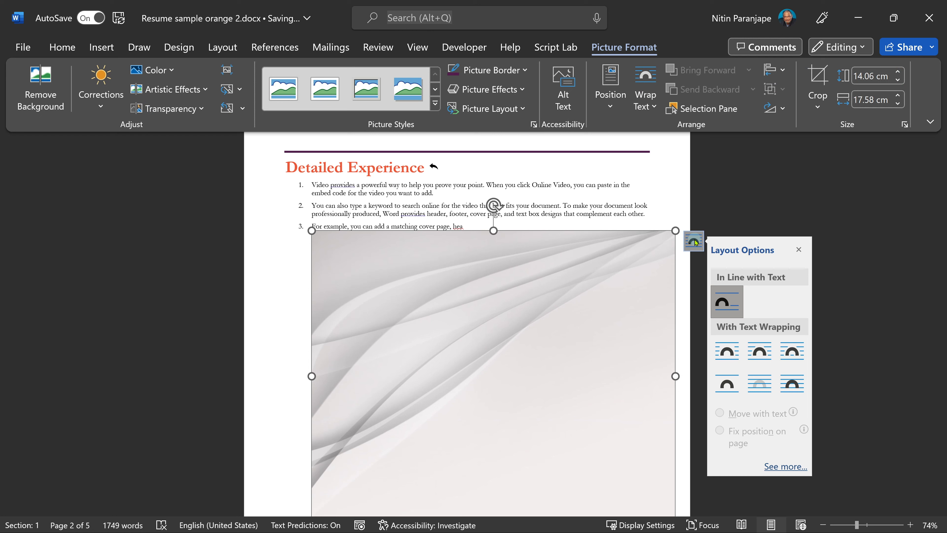
{"action": "left_click", "coordinate": [769, 395]}
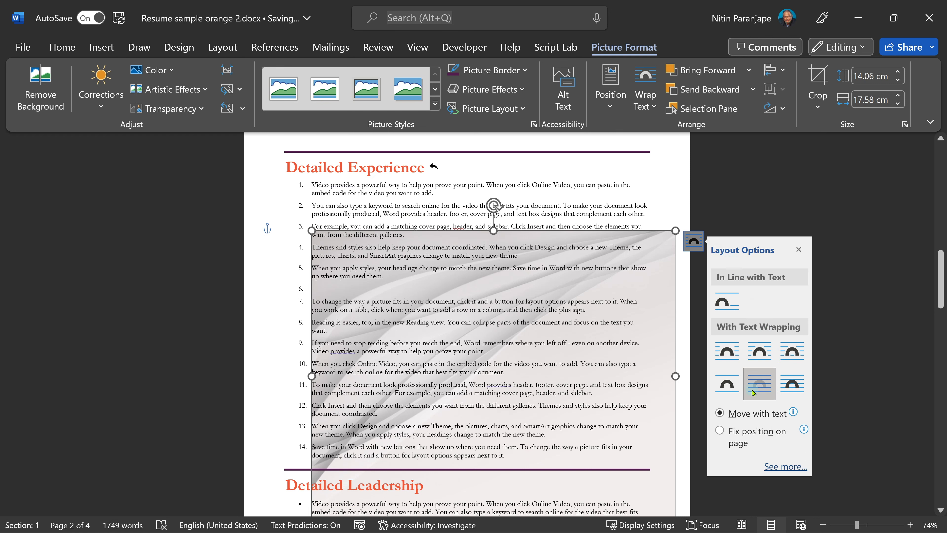
{"action": "left_click", "coordinate": [575, 489]}
{"action": "scroll", "coordinate": [574, 490], "scroll_direction": "down", "scroll_amount": 4}
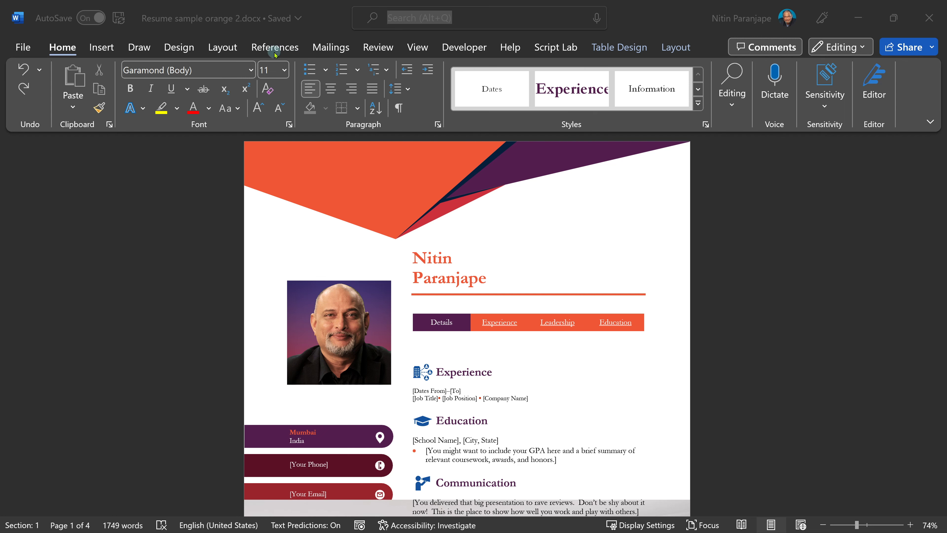
{"action": "left_click", "coordinate": [166, 44]}
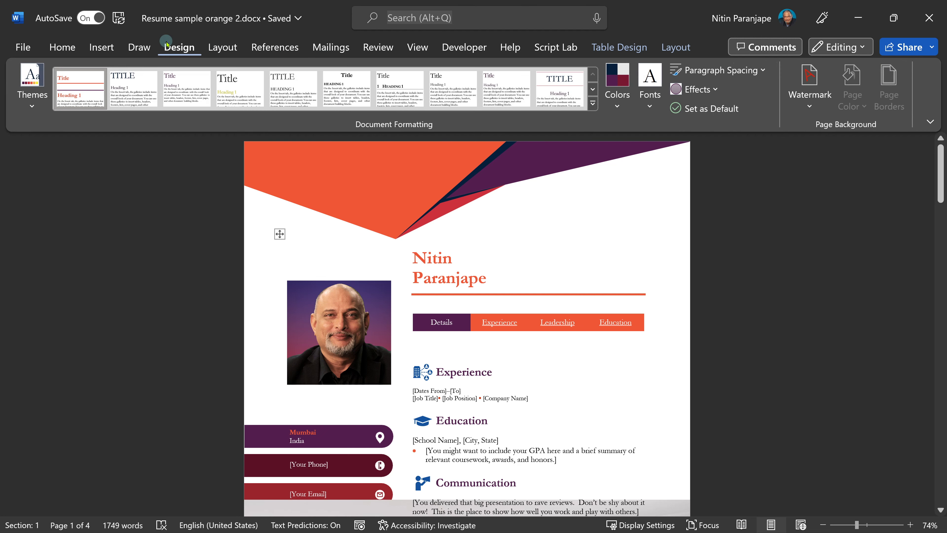
{"action": "left_click", "coordinate": [649, 95]}
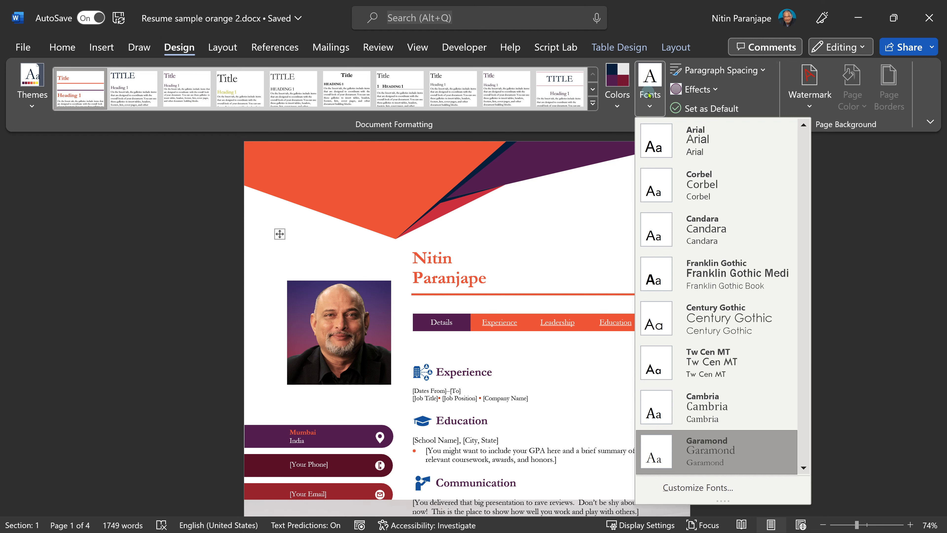
{"action": "left_click", "coordinate": [649, 95]}
{"action": "left_click", "coordinate": [649, 95]}
{"action": "left_click", "coordinate": [807, 461]}
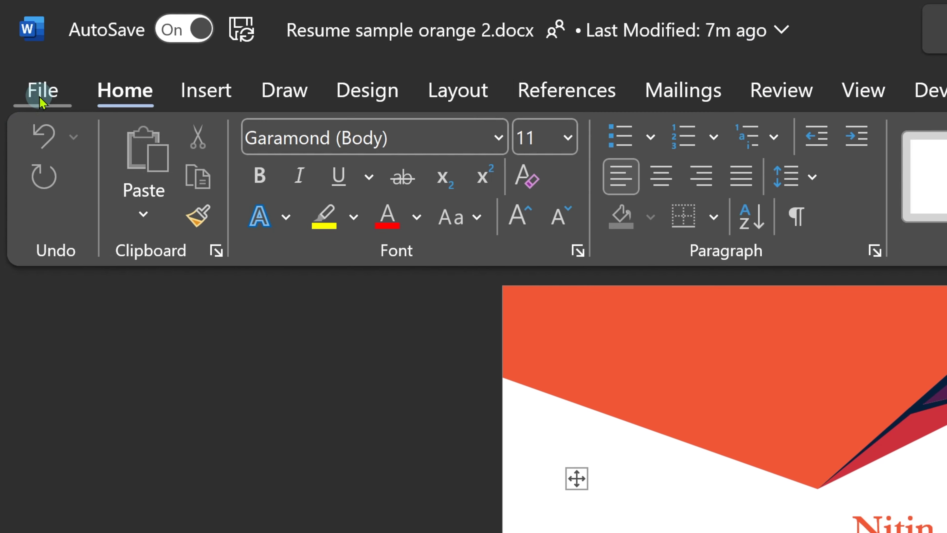
Step: Enable font embedding with only used characters, excluding common system fonts, in Save options
{"action": "left_click", "coordinate": [22, 47]}
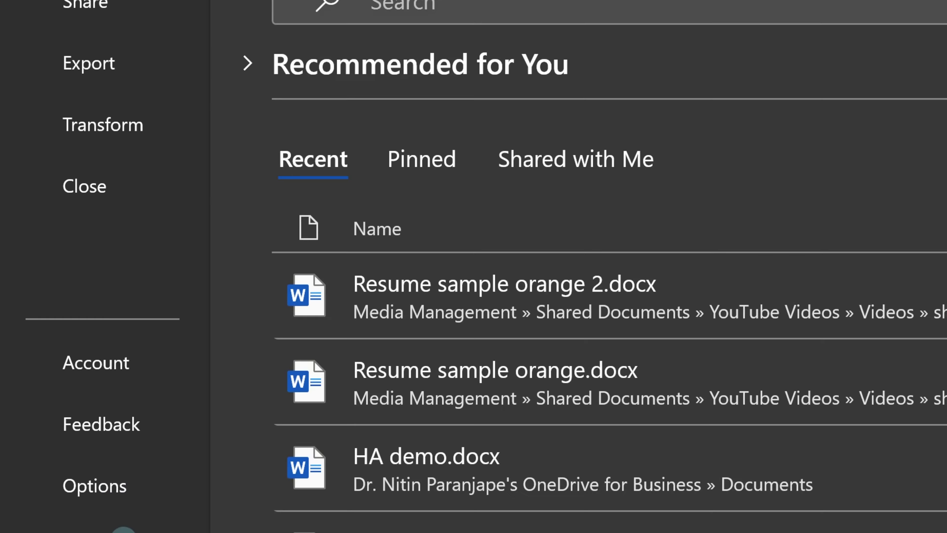
{"action": "left_click", "coordinate": [113, 484]}
{"action": "scroll", "coordinate": [522, 261], "scroll_direction": "down", "scroll_amount": 3}
{"action": "left_click", "coordinate": [296, 341]}
{"action": "left_click", "coordinate": [311, 359]}
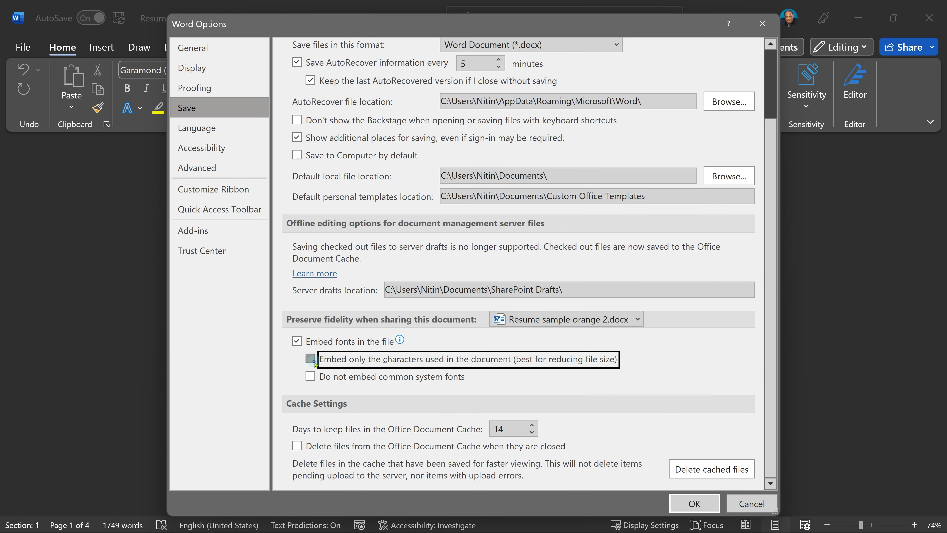
{"action": "left_click", "coordinate": [309, 377]}
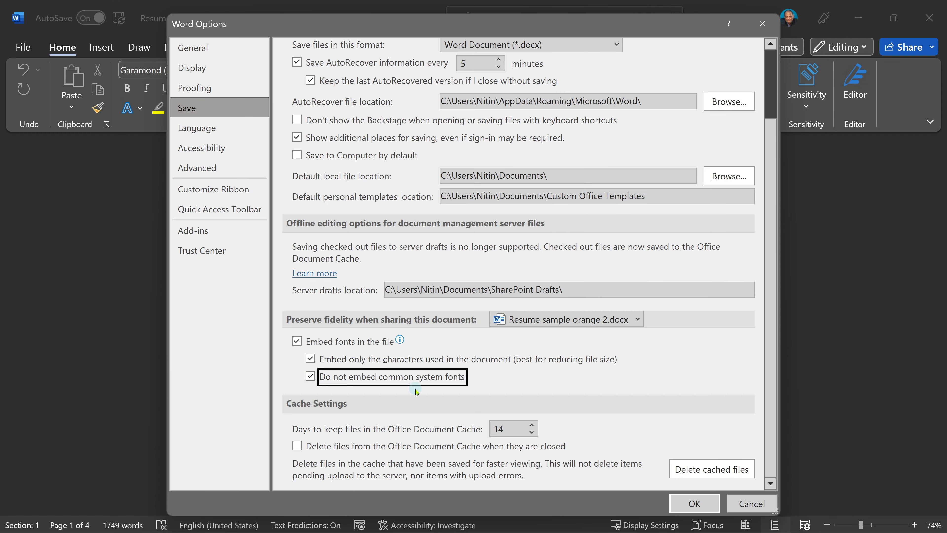
{"action": "left_click", "coordinate": [693, 504]}
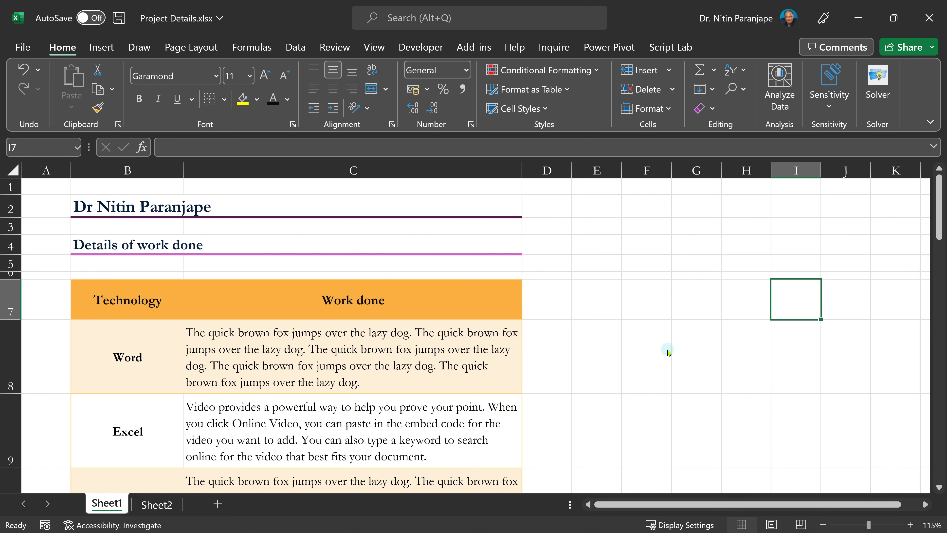
Step: Embed Project Details.xlsx as an icon and add 'Double click to open the file.' below it
{"action": "key", "text": "alt+Tab"}
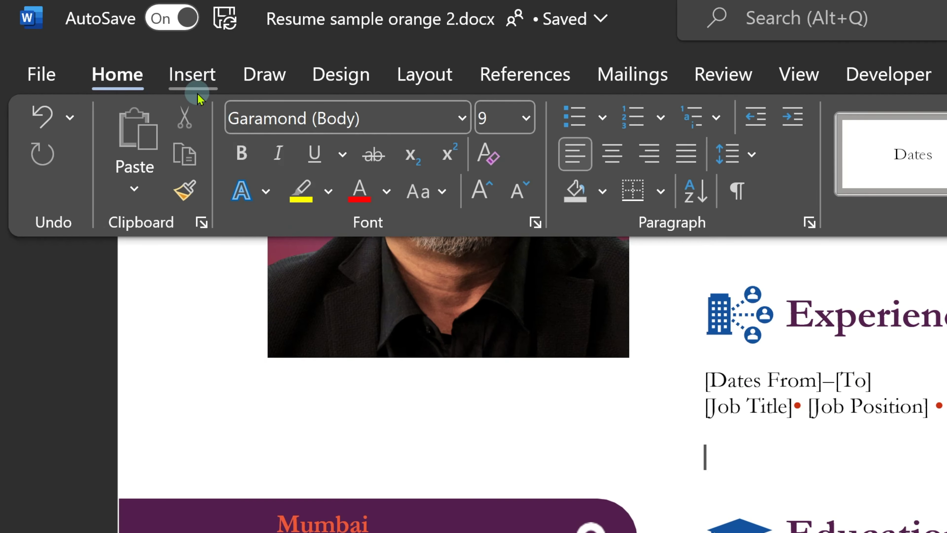
{"action": "left_click", "coordinate": [103, 51]}
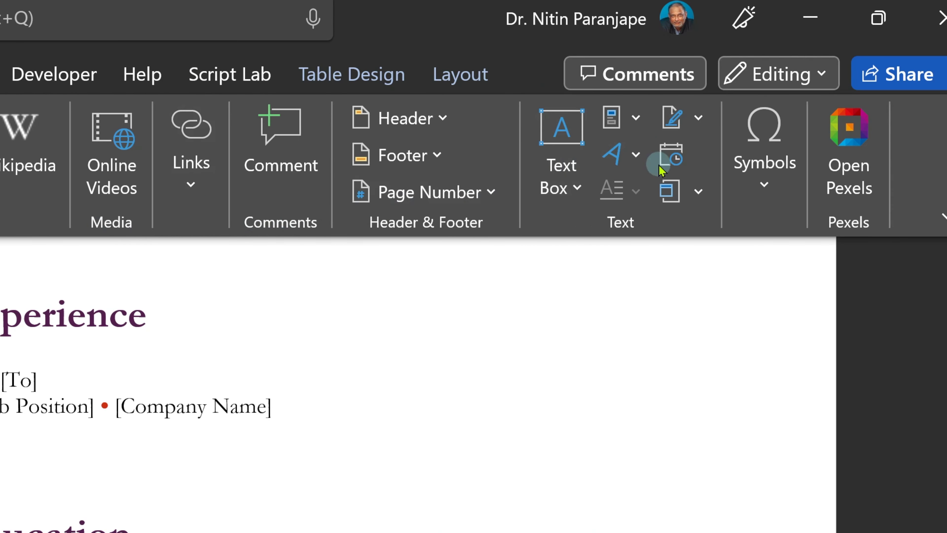
{"action": "left_click", "coordinate": [676, 191]}
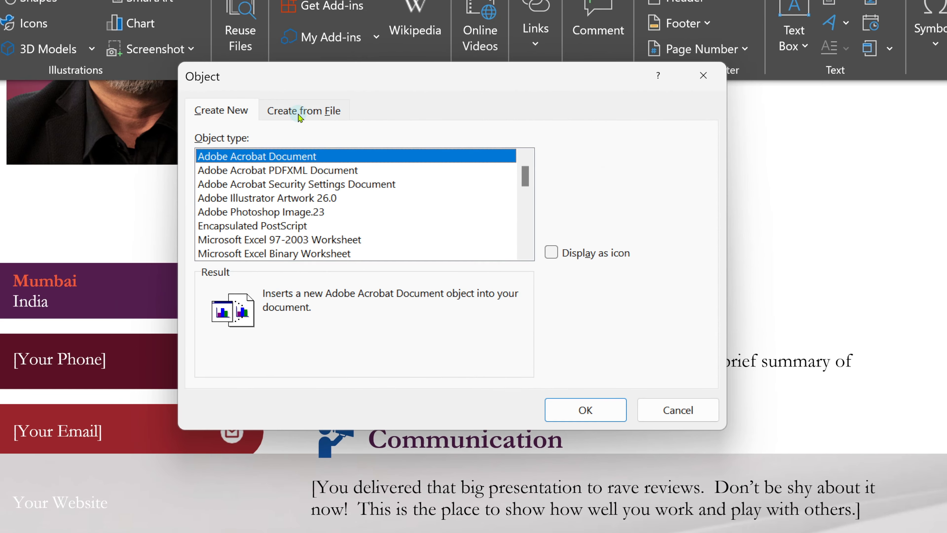
{"action": "left_click", "coordinate": [300, 112]}
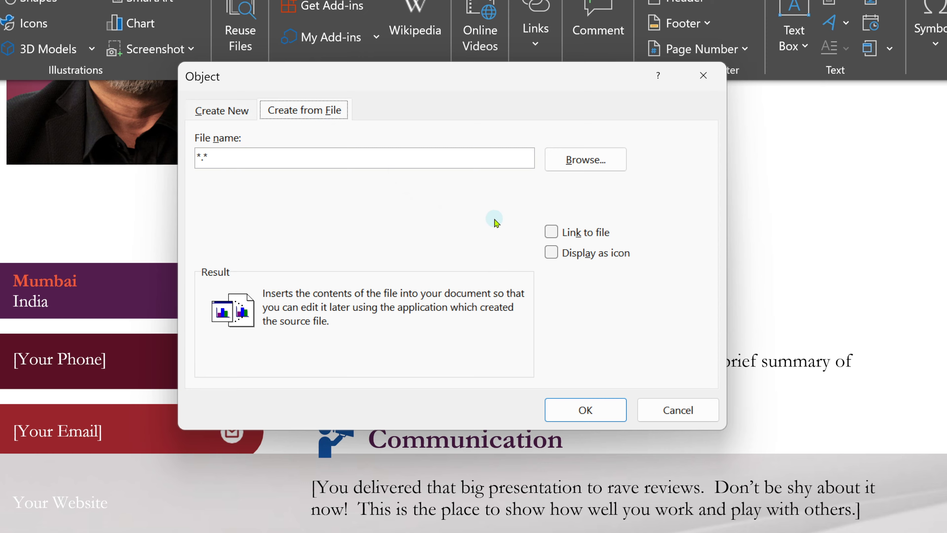
{"action": "left_click", "coordinate": [590, 160]}
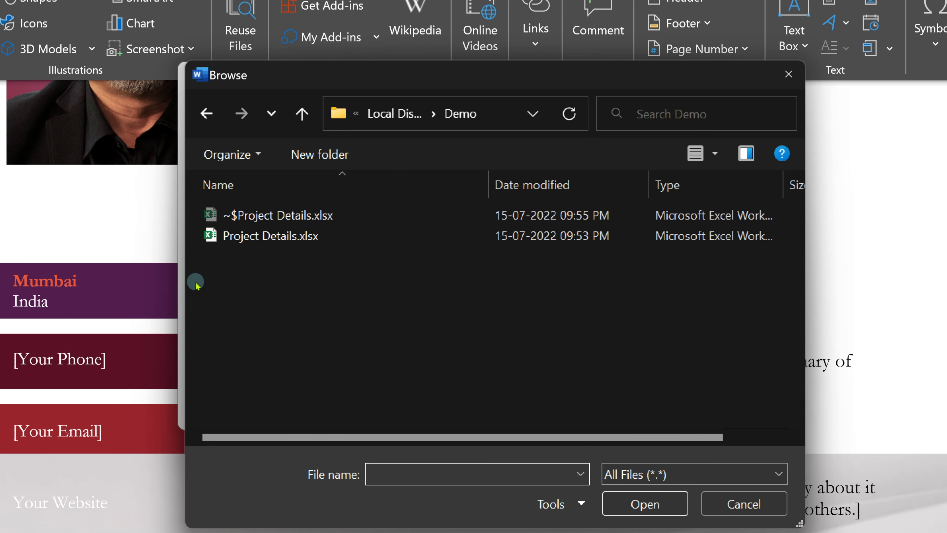
{"action": "double_click", "coordinate": [212, 239]}
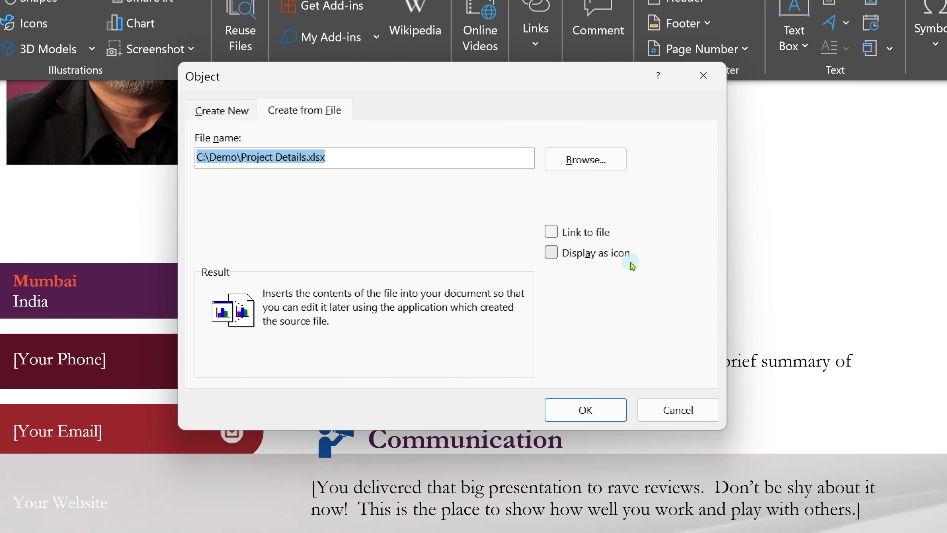
{"action": "left_click", "coordinate": [552, 257]}
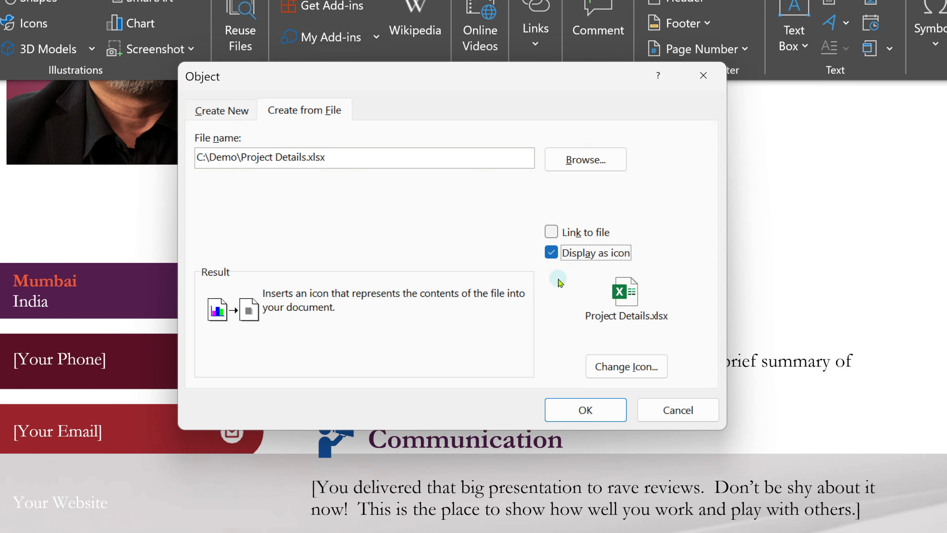
{"action": "left_click", "coordinate": [585, 409]}
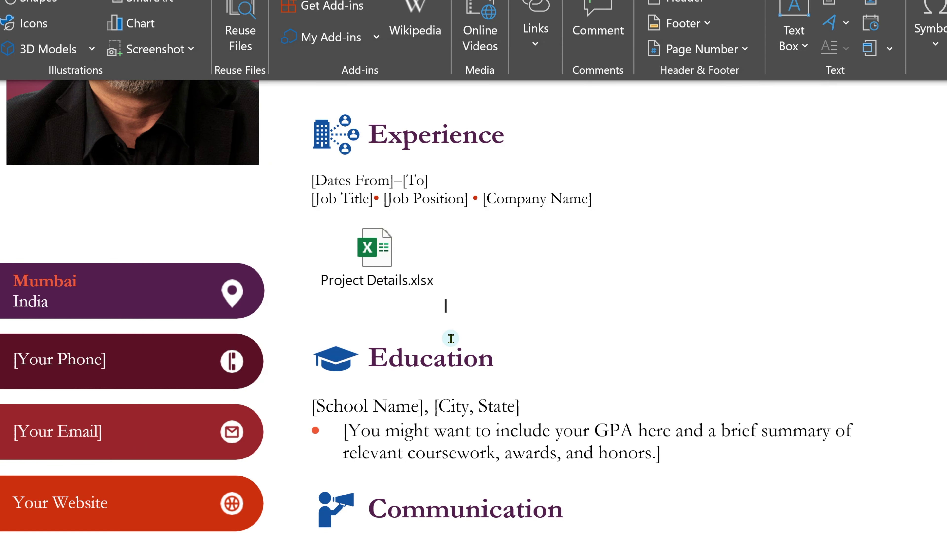
{"action": "key", "text": "Return"}
{"action": "type", "text": "Doubl"}
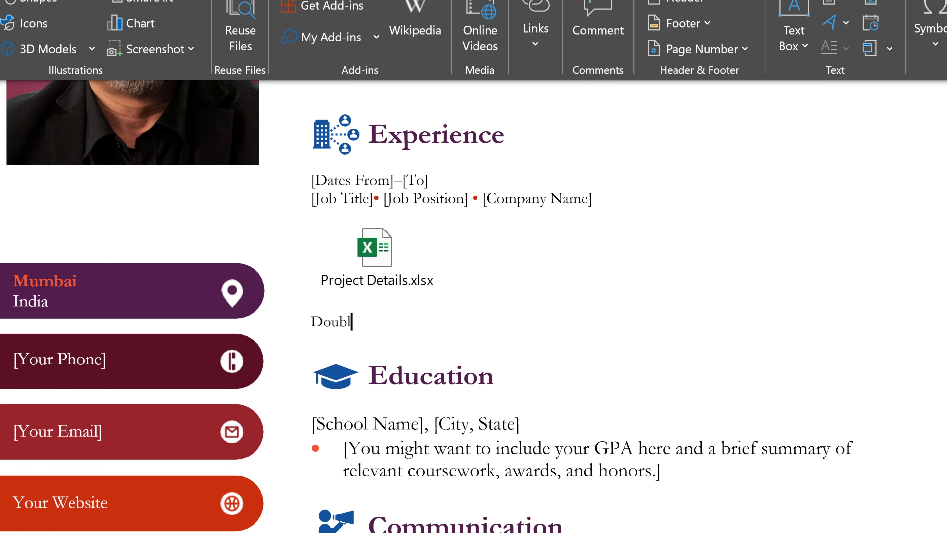
{"action": "type", "text": "e click to open the file."}
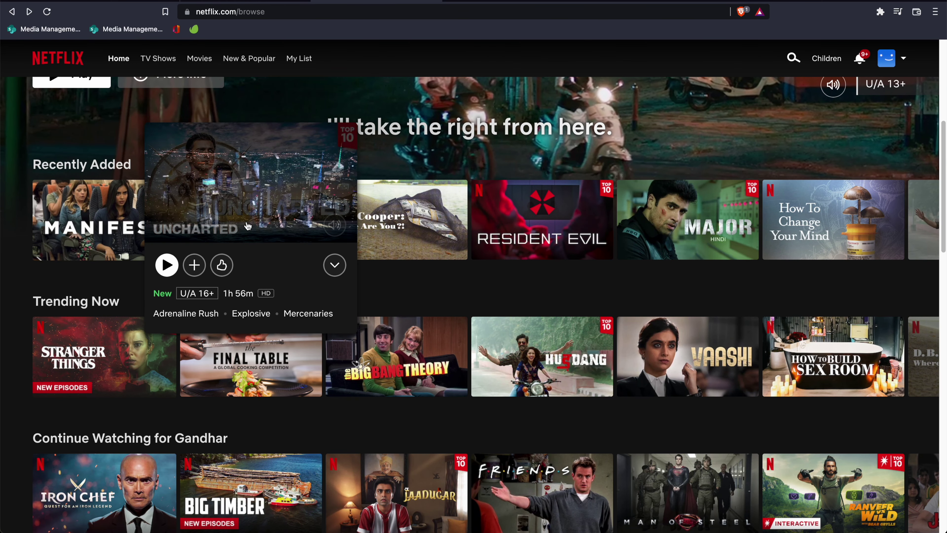
Step: Browse the title thumbnails on the Netflix home page
{"action": "mouse_move", "coordinate": [431, 233]}
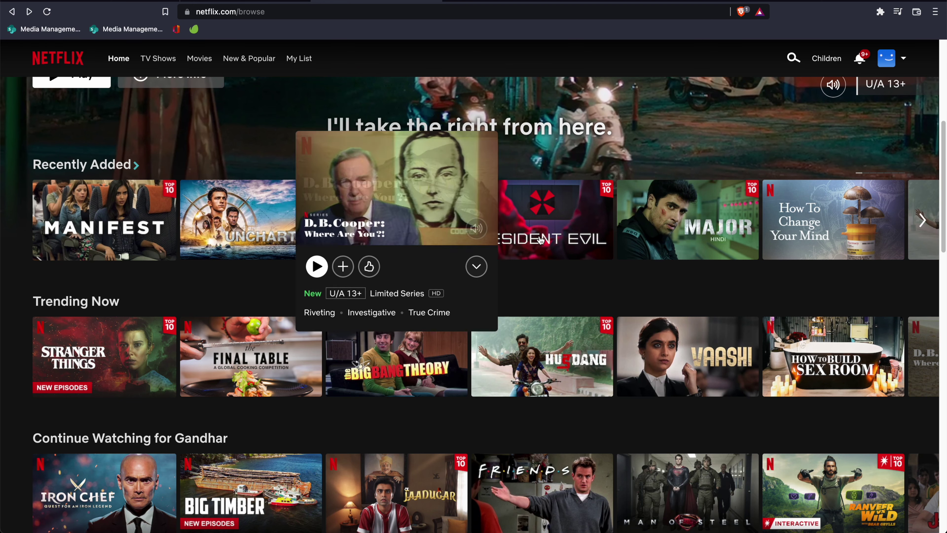
{"action": "mouse_move", "coordinate": [553, 232]}
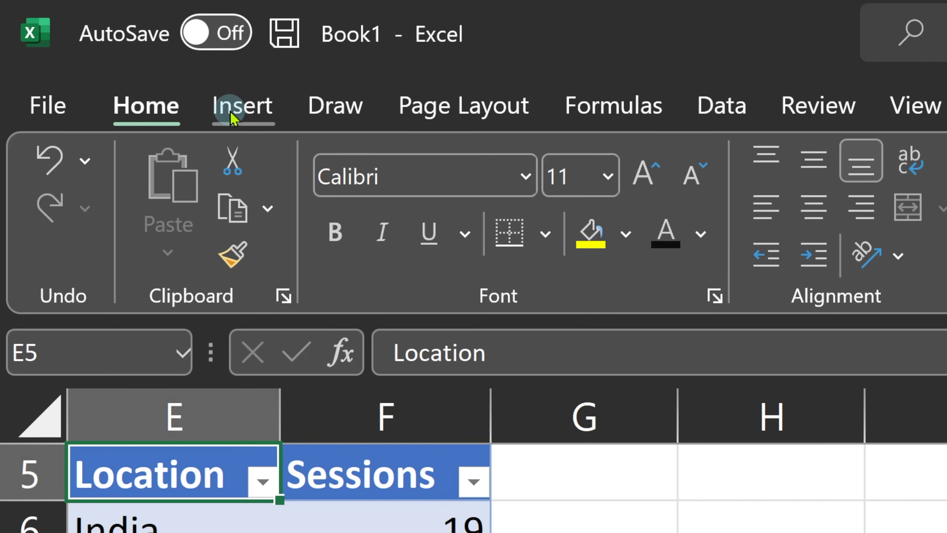
Step: Launch 3D Maps from the Insert ribbon to plot the table's countries on a globe
{"action": "left_click", "coordinate": [97, 51]}
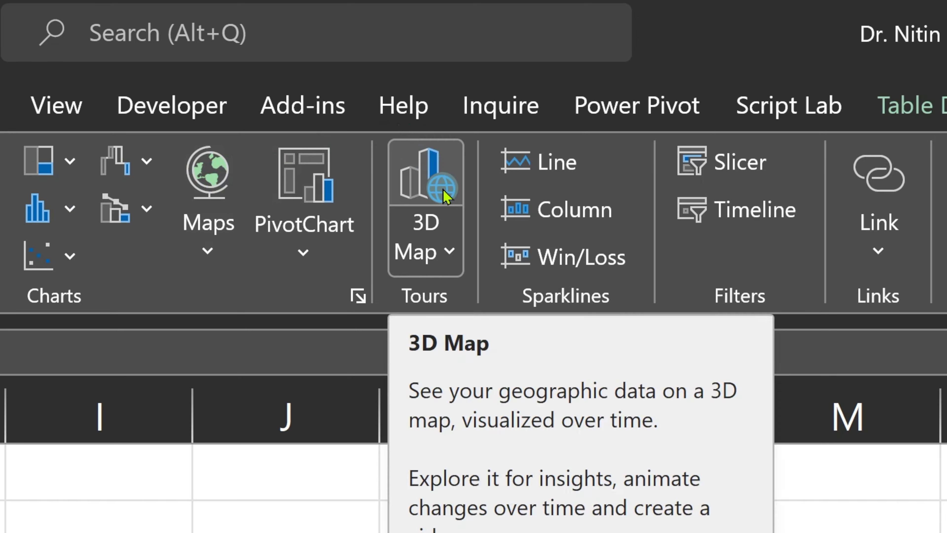
{"action": "left_click", "coordinate": [445, 196]}
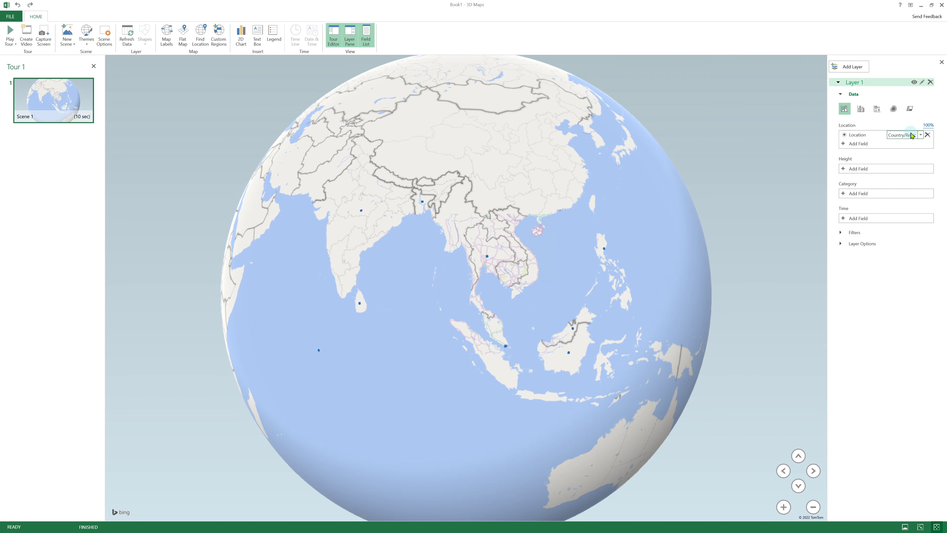
Step: Keep Location as Country/Region and add Sessions as the column height field
{"action": "left_click", "coordinate": [921, 136]}
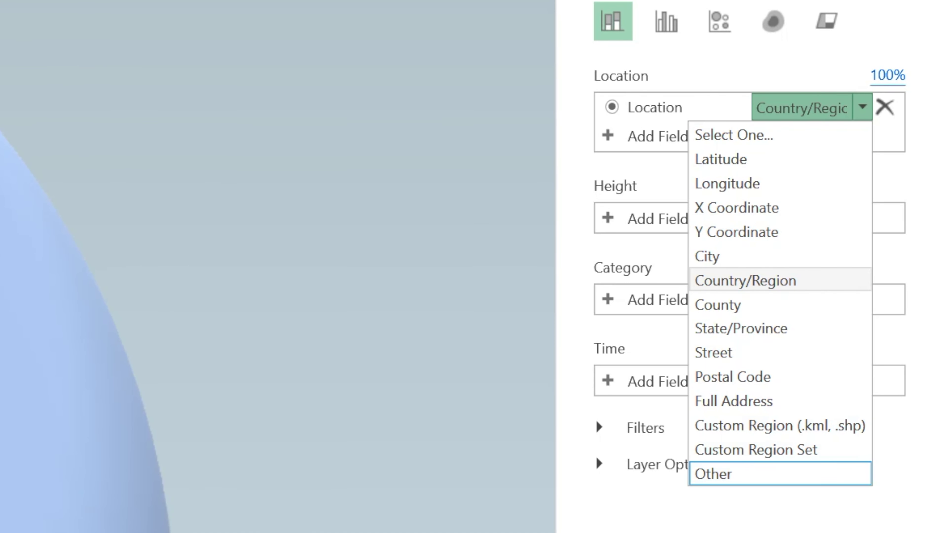
{"action": "key", "text": "Escape"}
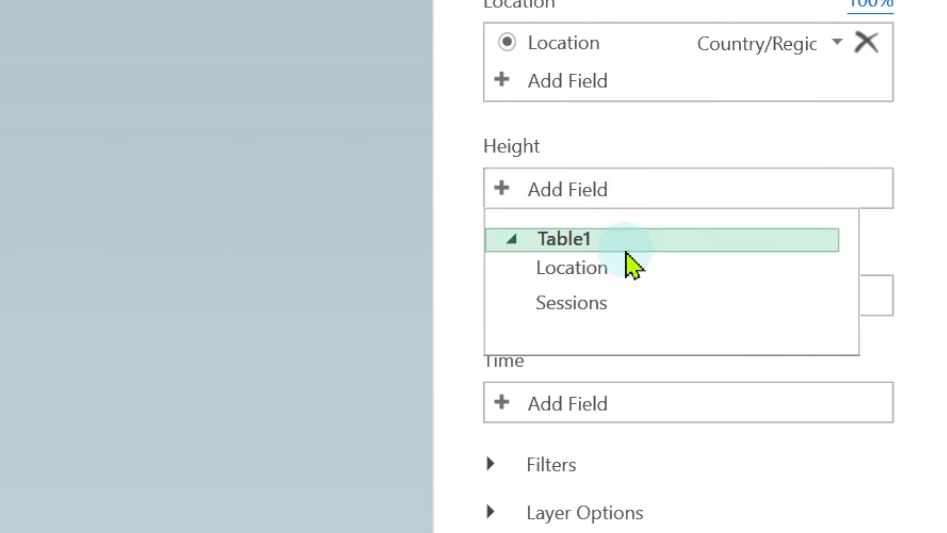
{"action": "left_click", "coordinate": [605, 309]}
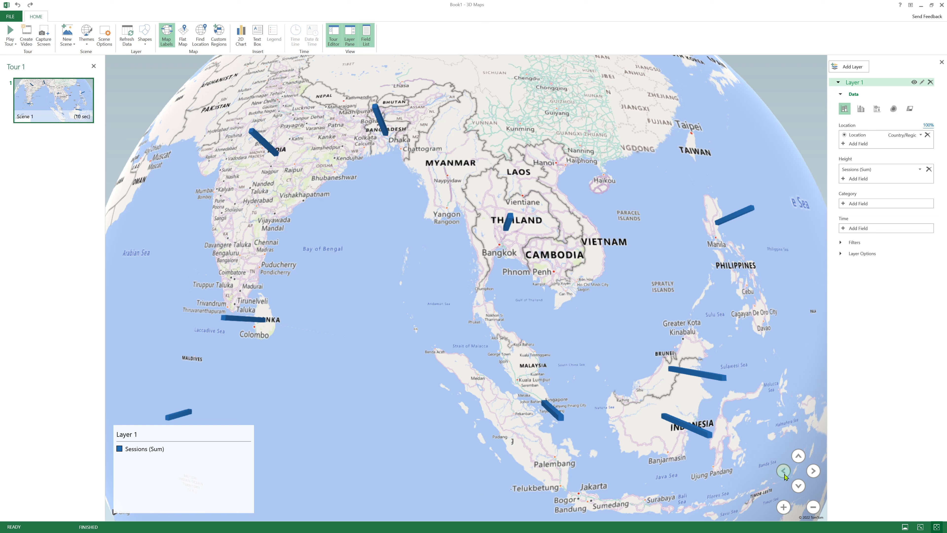
Step: Rotate, tilt and zoom out the globe, then pan the map to eastern Indonesia
{"action": "left_click", "coordinate": [784, 471]}
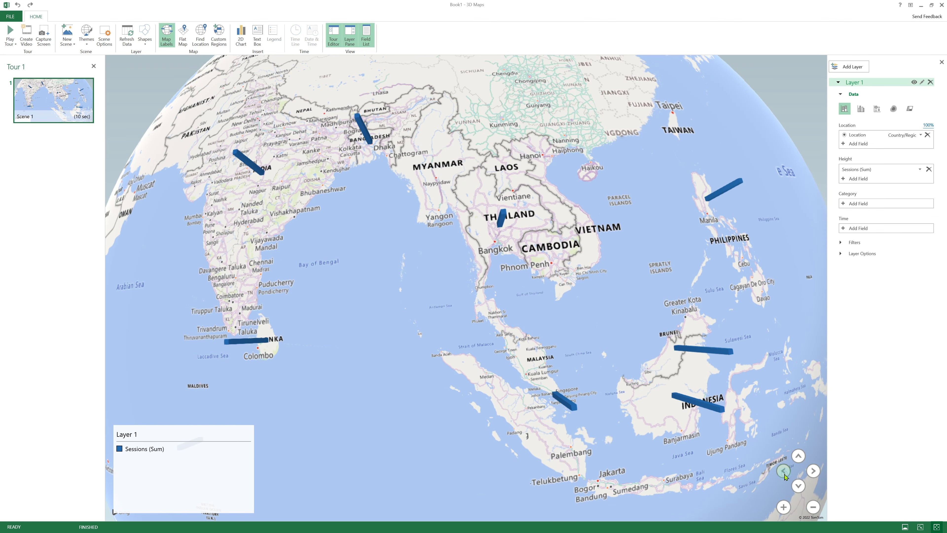
{"action": "left_click", "coordinate": [784, 471]}
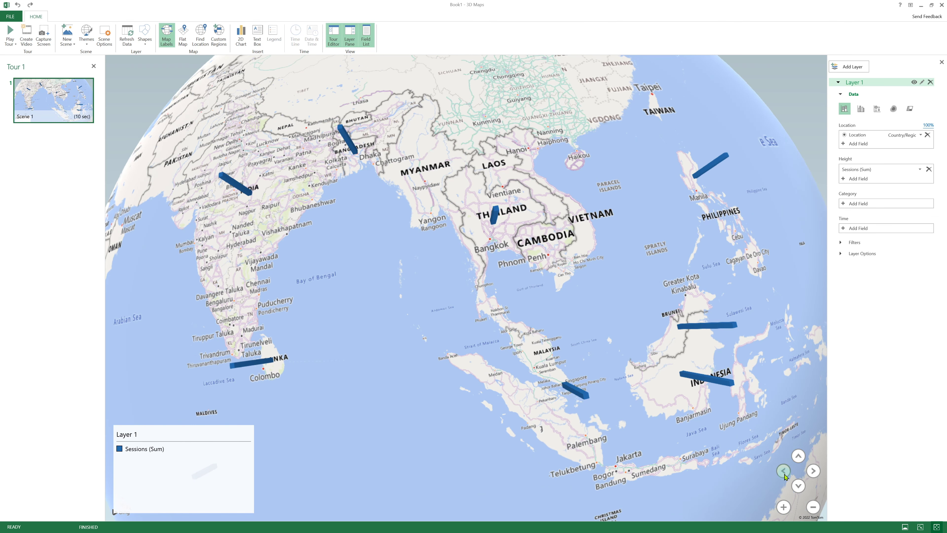
{"action": "left_click", "coordinate": [814, 471]}
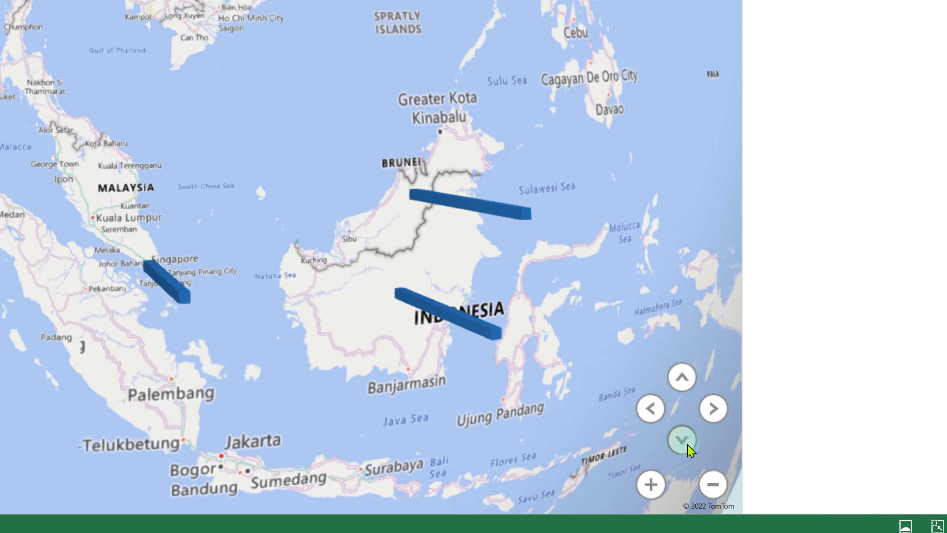
{"action": "left_click", "coordinate": [733, 463]}
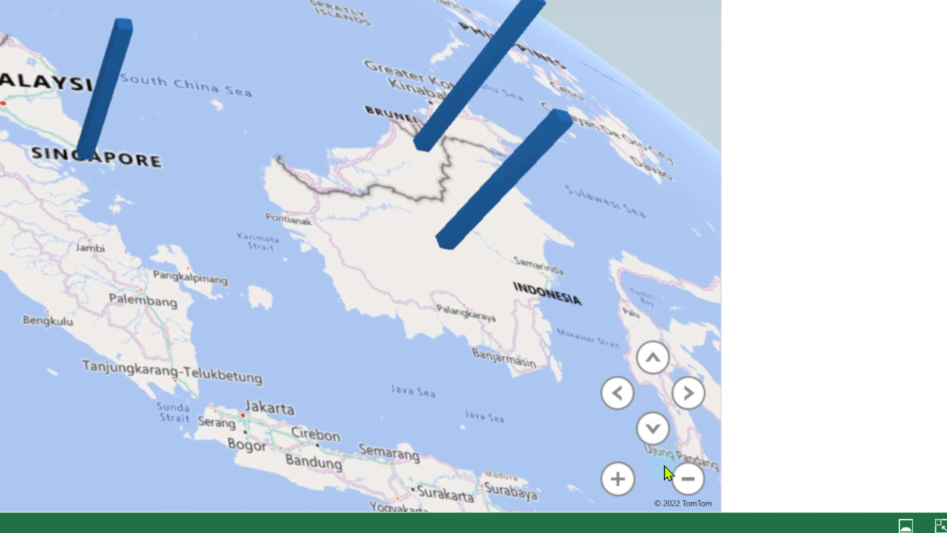
{"action": "left_click", "coordinate": [676, 480]}
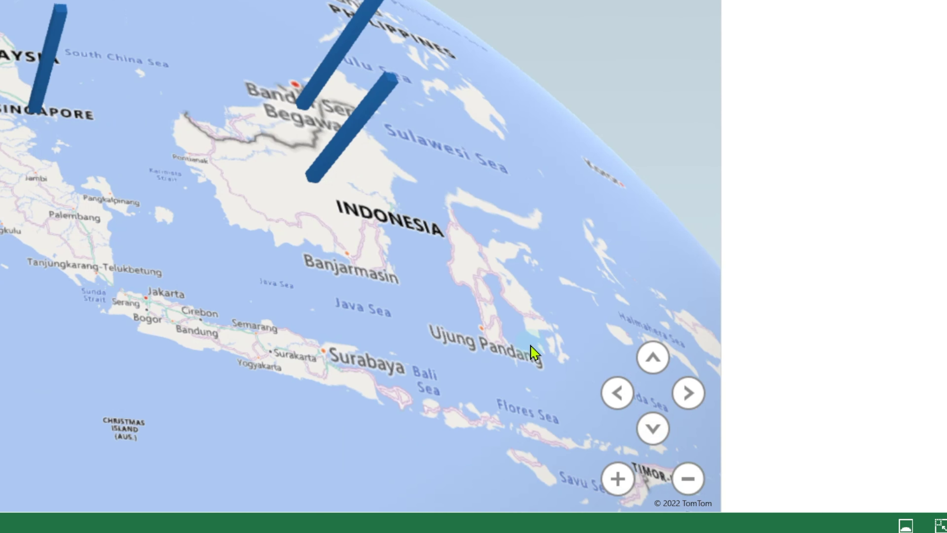
{"action": "left_click_drag", "start_coordinate": [408, 269], "coordinate": [568, 268]}
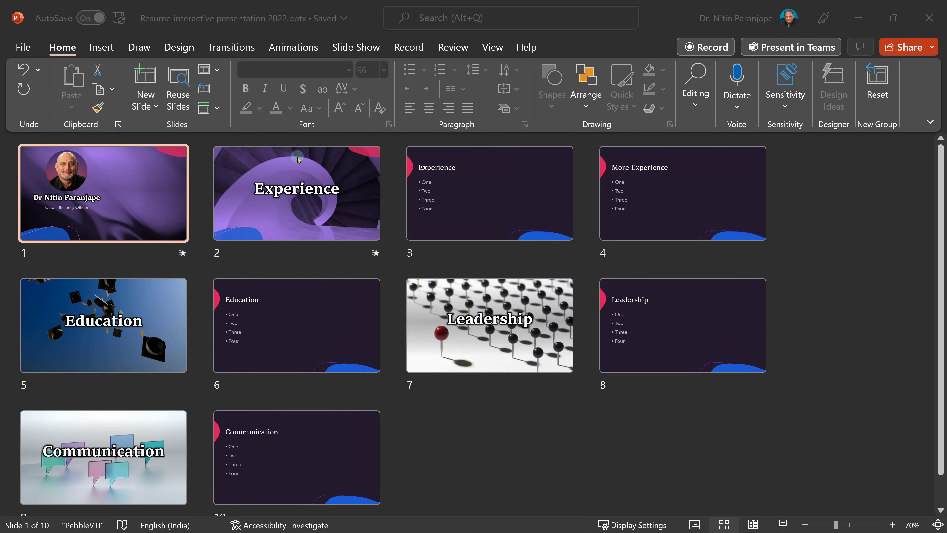
Step: Open the Summary Zoom dialog from Insert > Links > Zoom
{"action": "left_click", "coordinate": [113, 52]}
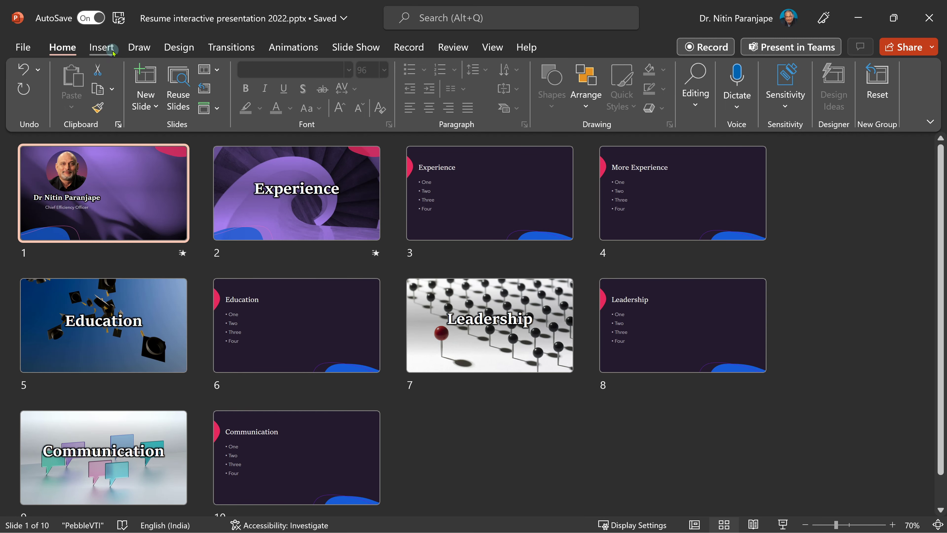
{"action": "left_click", "coordinate": [114, 53]}
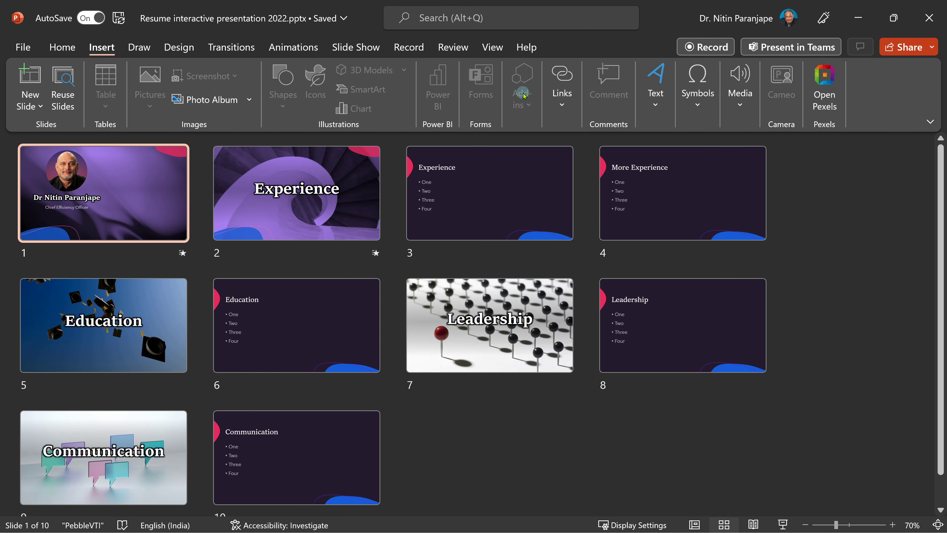
{"action": "left_click", "coordinate": [559, 103]}
{"action": "left_click", "coordinate": [570, 181]}
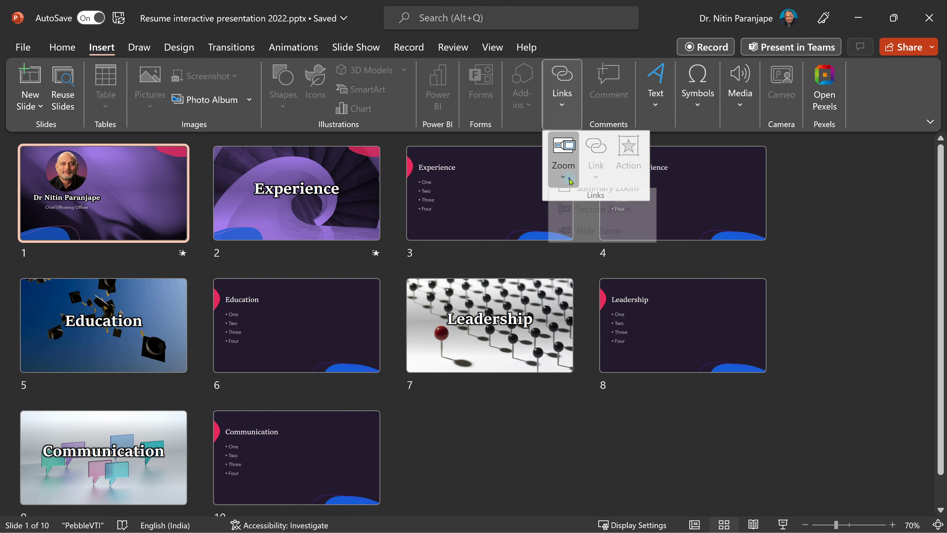
{"action": "left_click", "coordinate": [578, 199]}
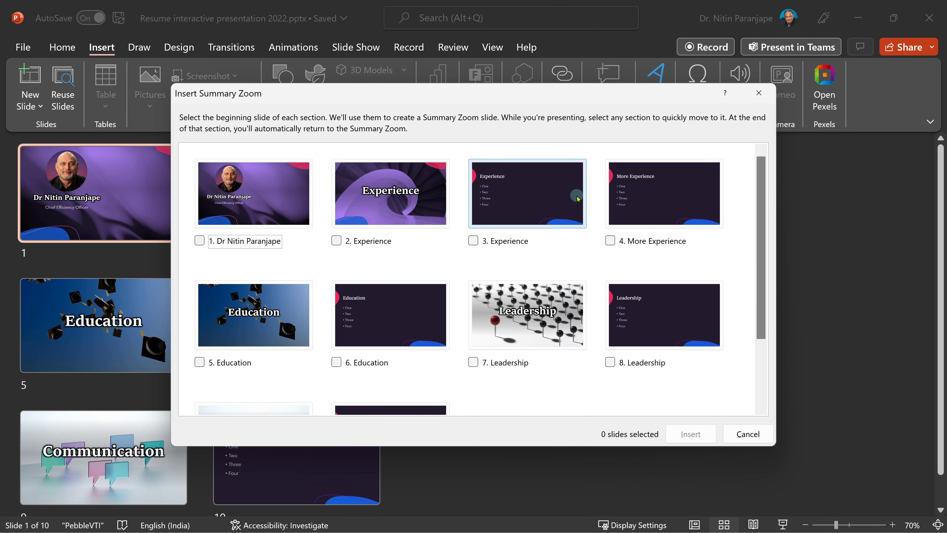
Step: Select slides 2 Experience, 5 Education, 7 Leadership and 9 Communication as sections
{"action": "left_click", "coordinate": [337, 241]}
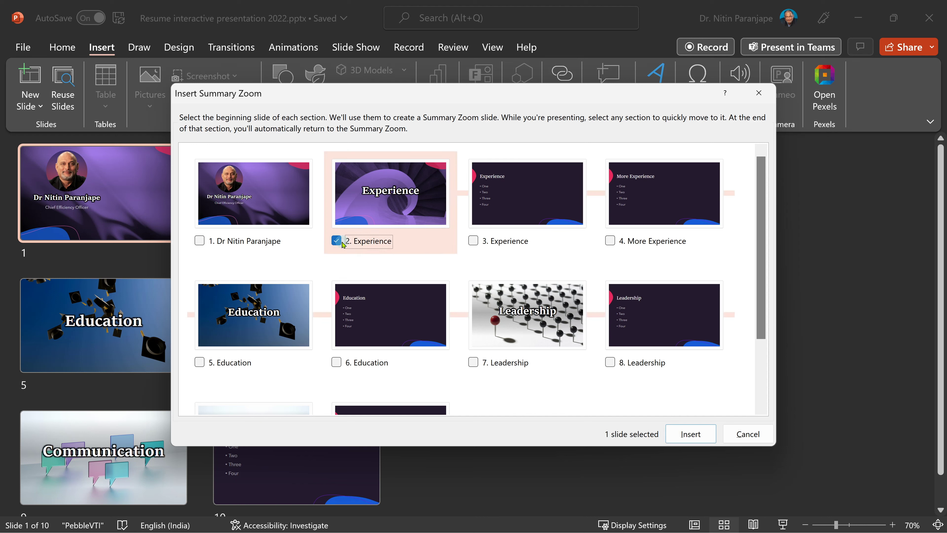
{"action": "left_click", "coordinate": [200, 362]}
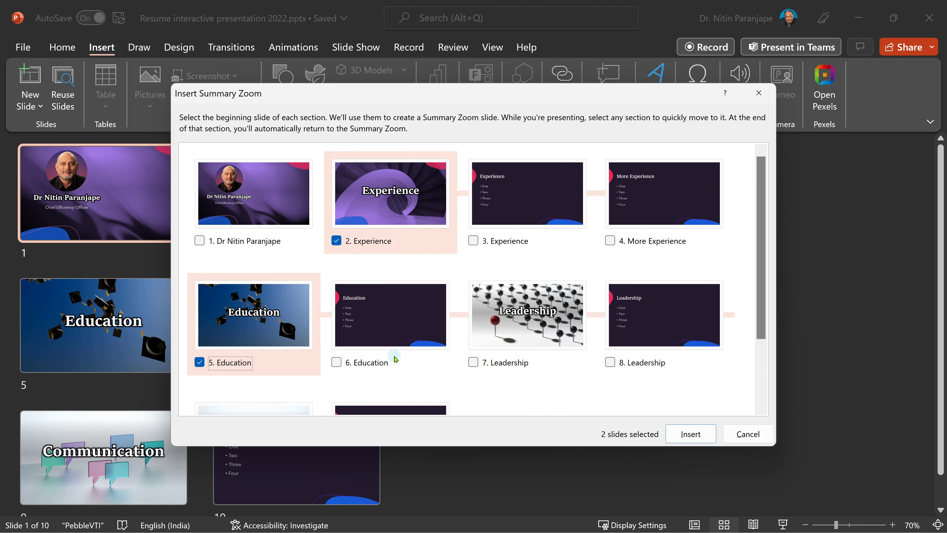
{"action": "left_click", "coordinate": [473, 364]}
{"action": "scroll", "coordinate": [517, 364], "scroll_direction": "down", "scroll_amount": 2}
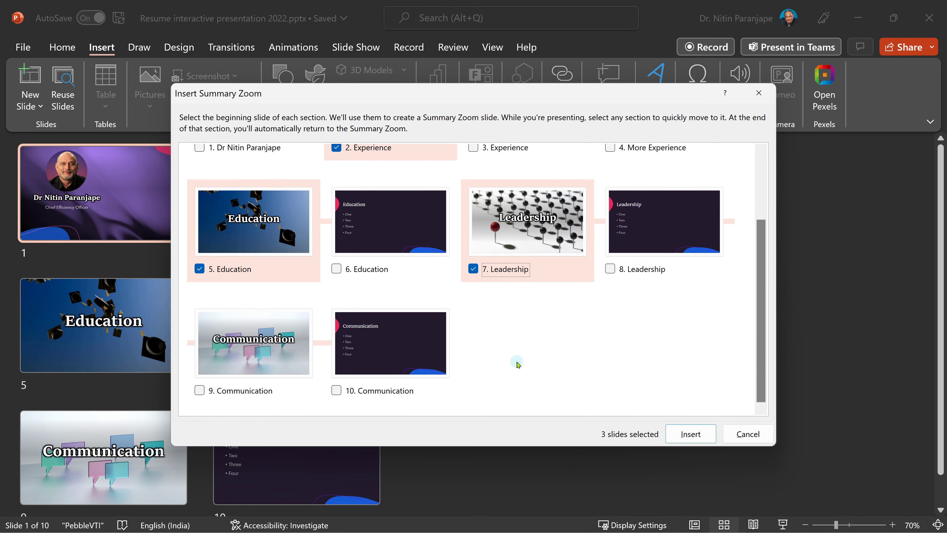
{"action": "left_click", "coordinate": [204, 392]}
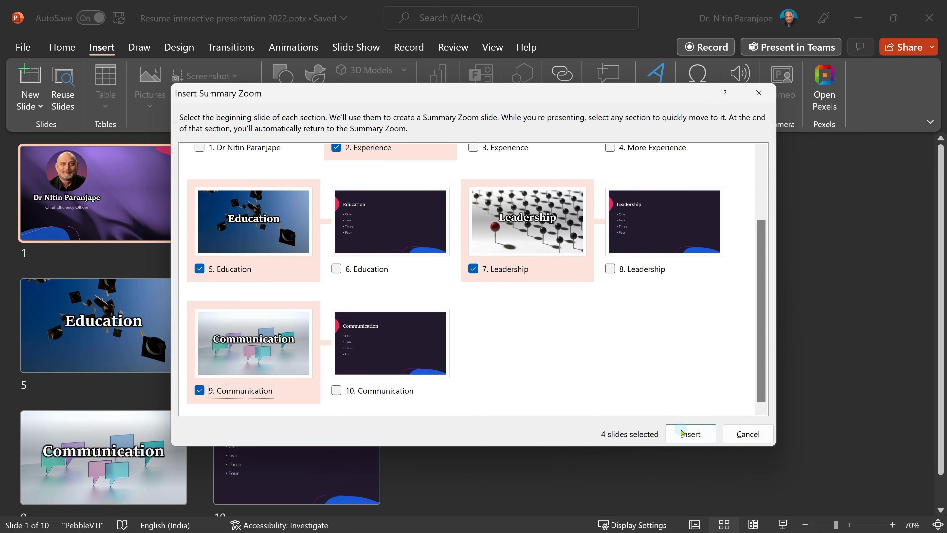
Step: Insert the summary zoom, then move its four tiles from slide 2 onto title slide 1
{"action": "left_click", "coordinate": [690, 433]}
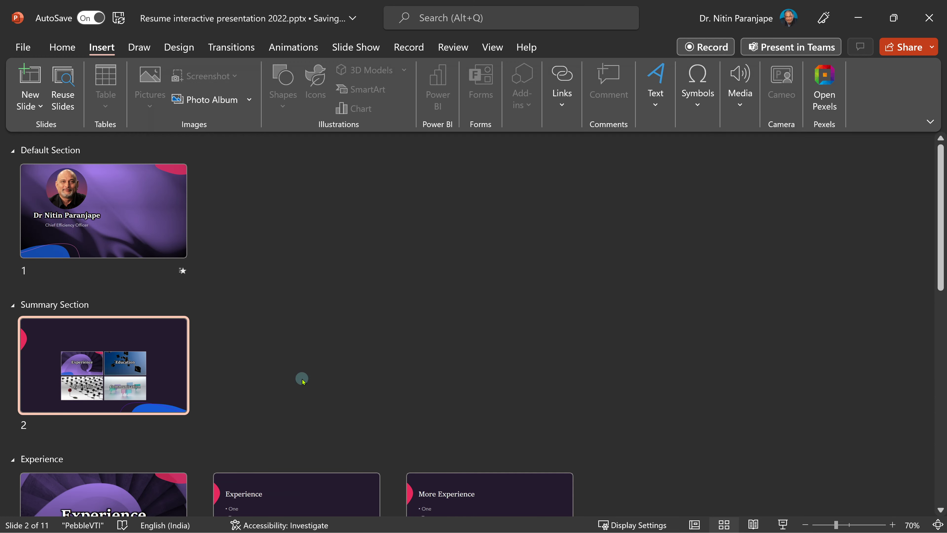
{"action": "double_click", "coordinate": [174, 377]}
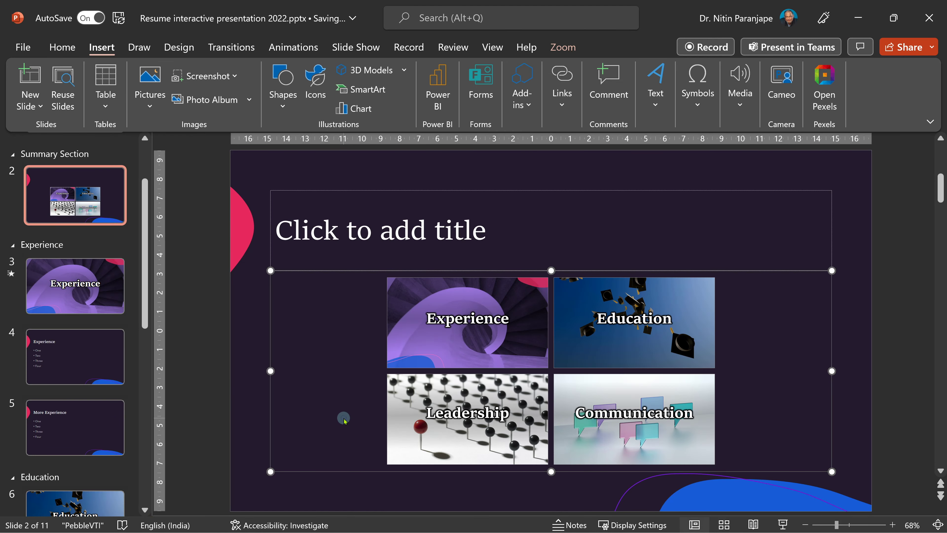
{"action": "key", "text": "Delete"}
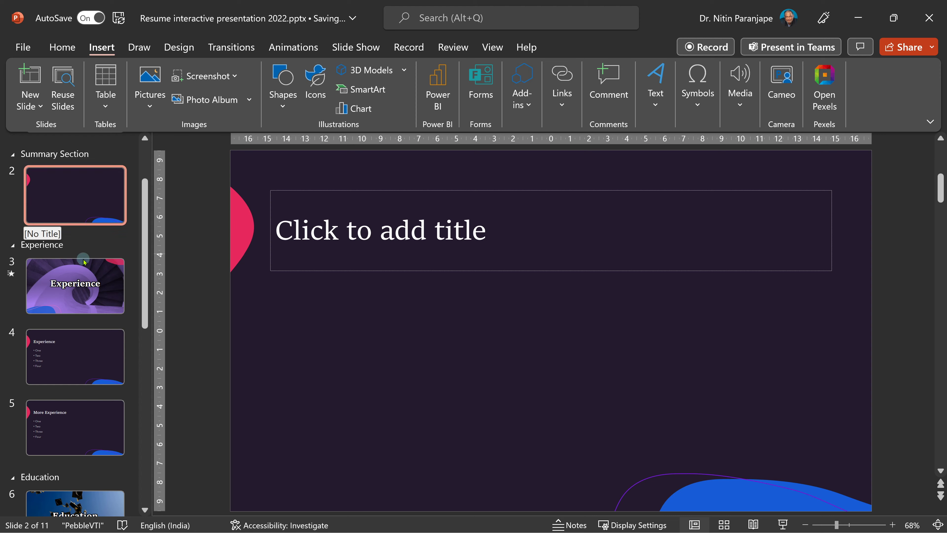
{"action": "scroll", "coordinate": [84, 262], "scroll_direction": "up", "scroll_amount": 3}
{"action": "left_click", "coordinate": [77, 195]}
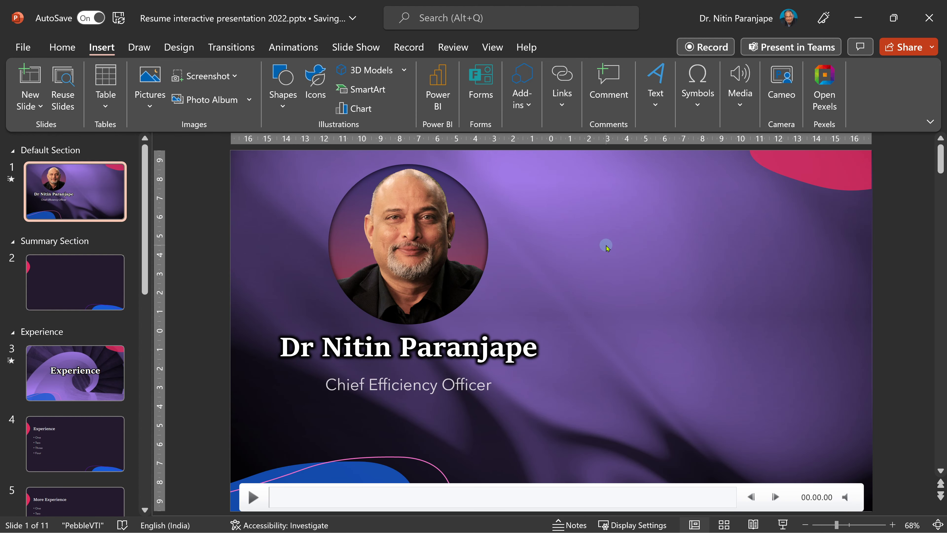
{"action": "key", "text": "ctrl+v"}
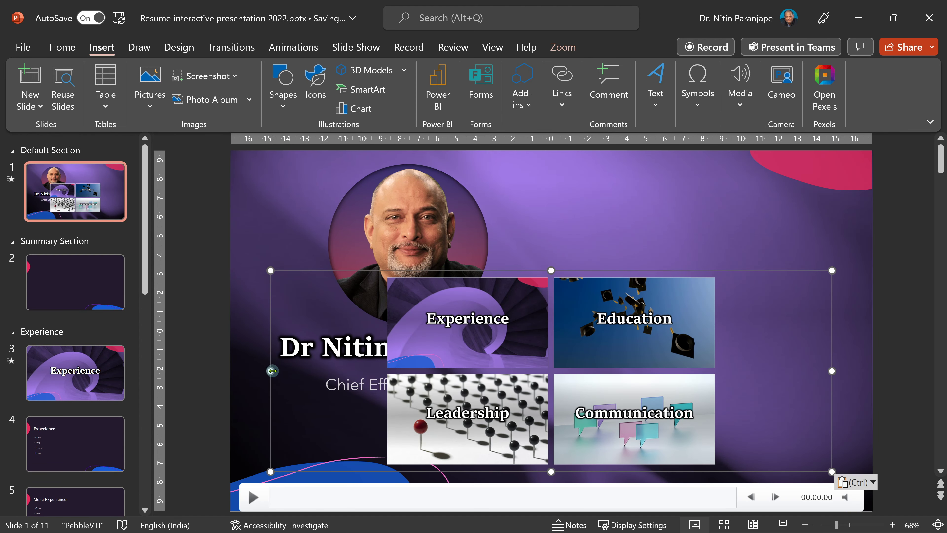